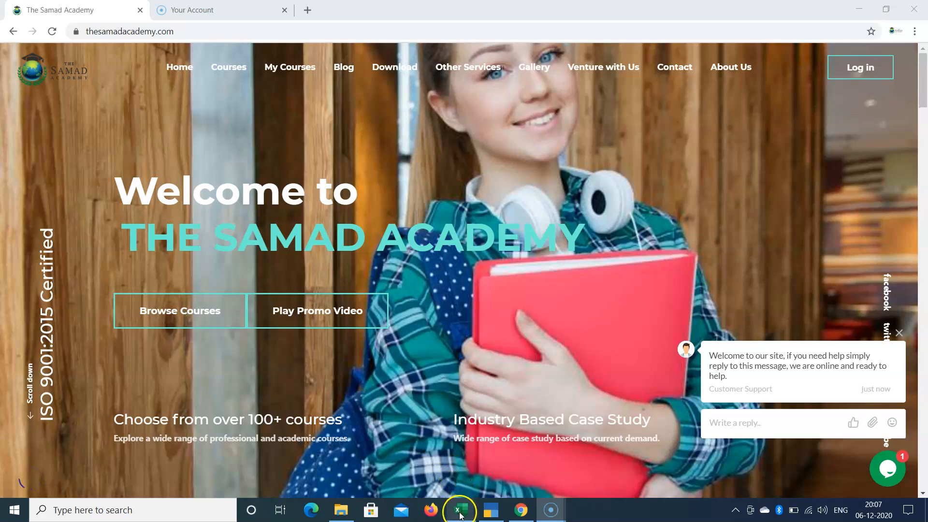
# Step: Switch to the Excel workbook and examine the 10-Apr-20 ERP Analyst service transaction, including its invoice number, party name and GSTIN
pyautogui.moveTo(460, 513)
pyautogui.click(434, 425)
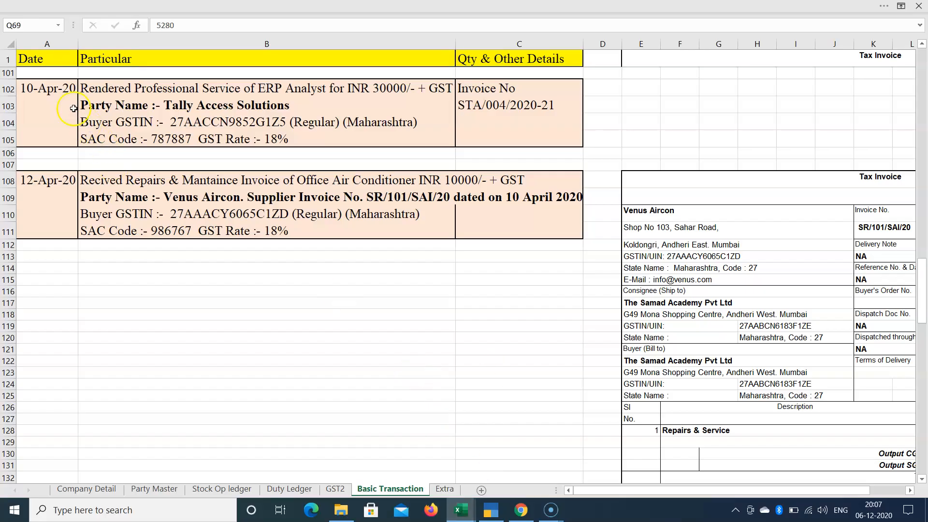
pyautogui.moveTo(49, 99); pyautogui.dragTo(526, 137)
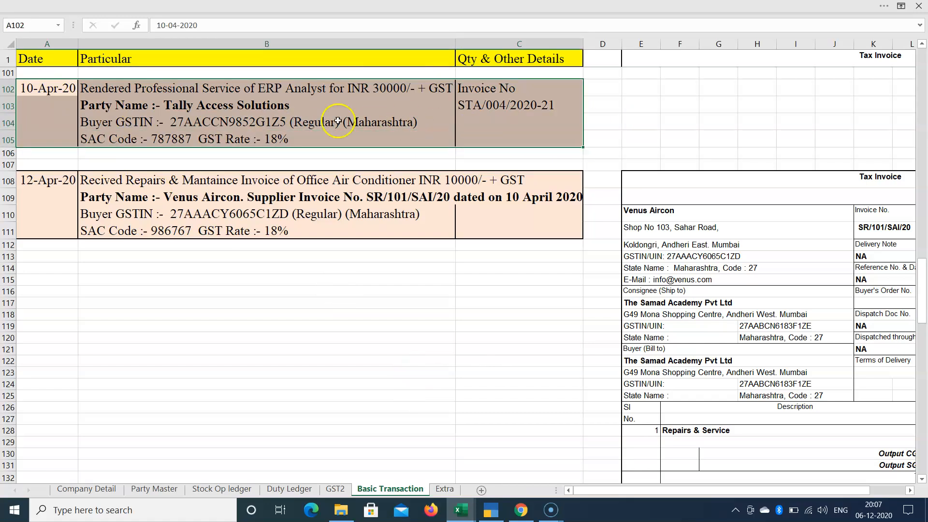
pyautogui.click(29, 88)
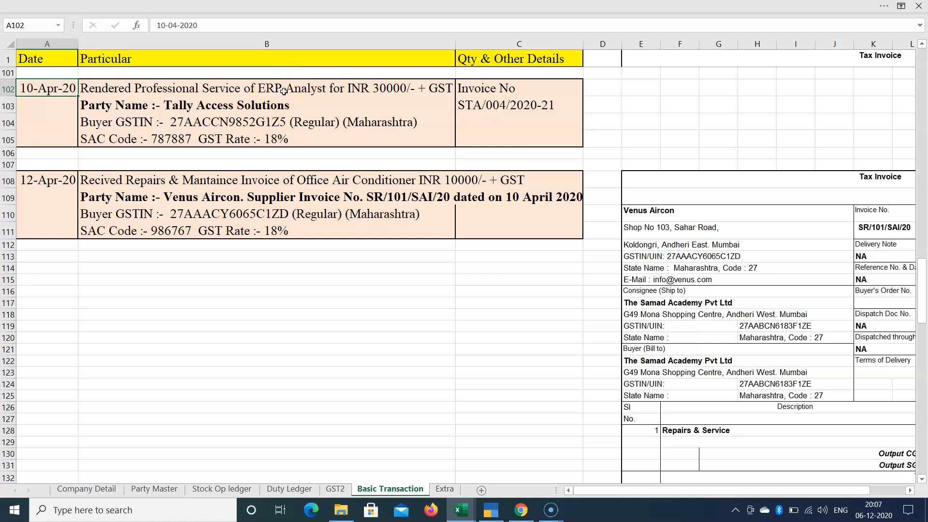
pyautogui.click(56, 98)
pyautogui.click(466, 104)
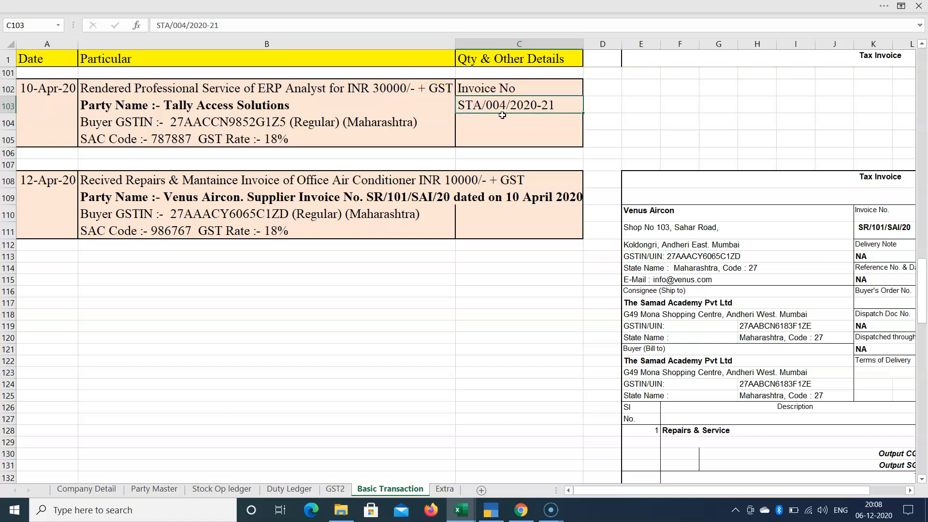
pyautogui.click(162, 111)
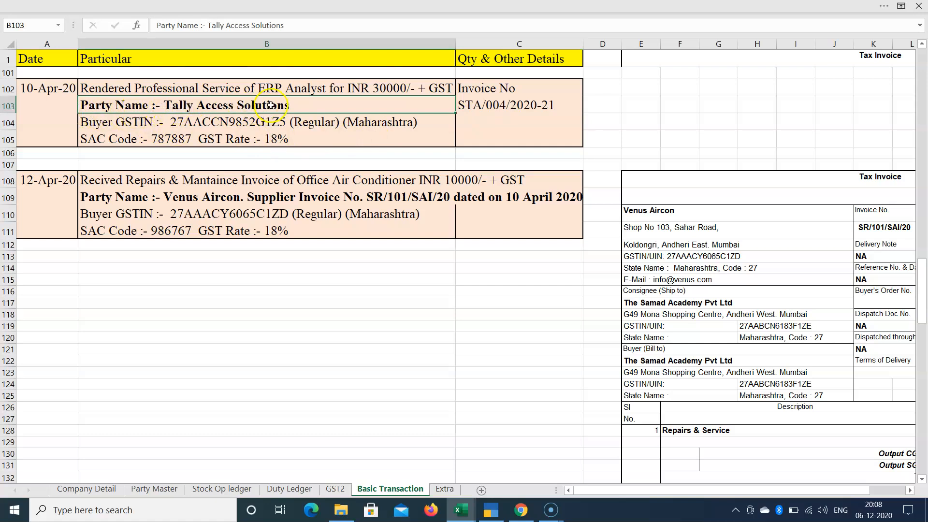
pyautogui.click(208, 124)
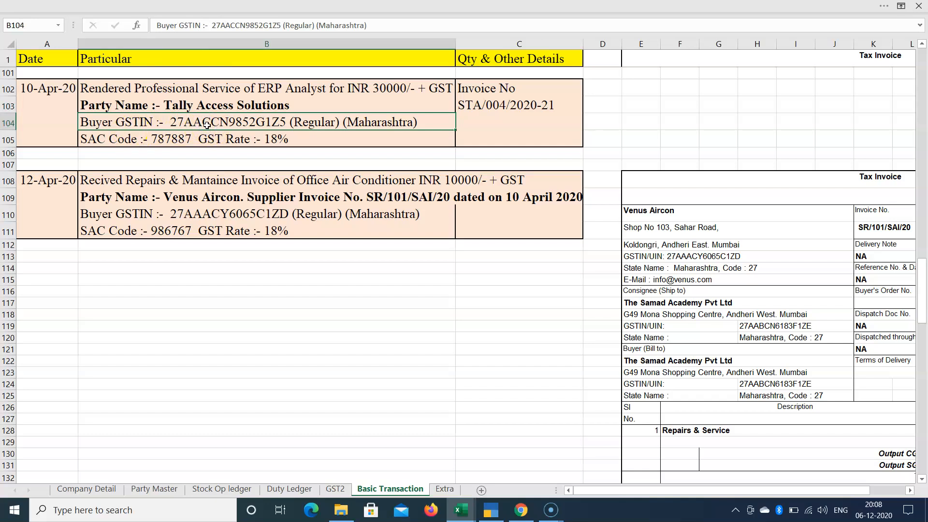
pyautogui.click(380, 125)
pyautogui.moveTo(48, 87); pyautogui.dragTo(503, 138)
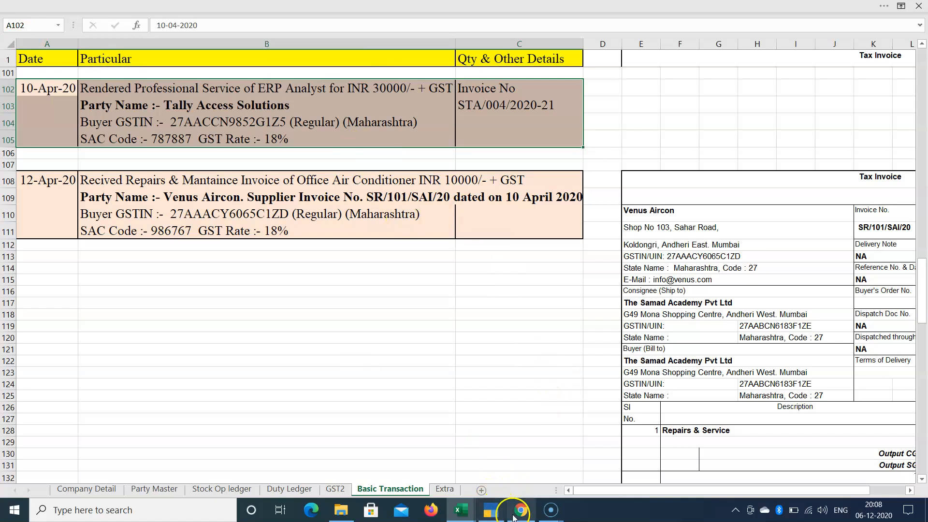
# Step: Switch to TallyPrime, leave the Group Summary report and start a sales voucher dated 10-Apr-20
pyautogui.click(492, 512)
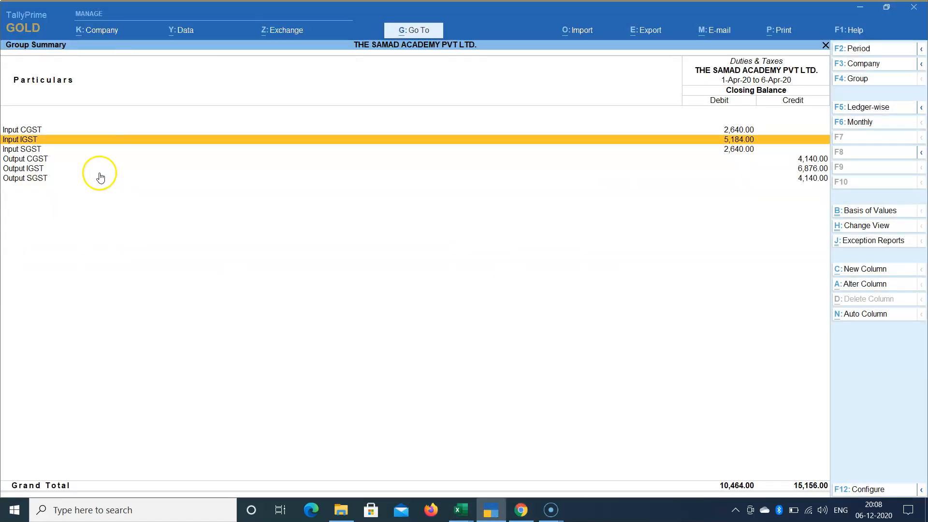
pyautogui.press('Escape')
pyautogui.press('Escape')
pyautogui.press('Escape')
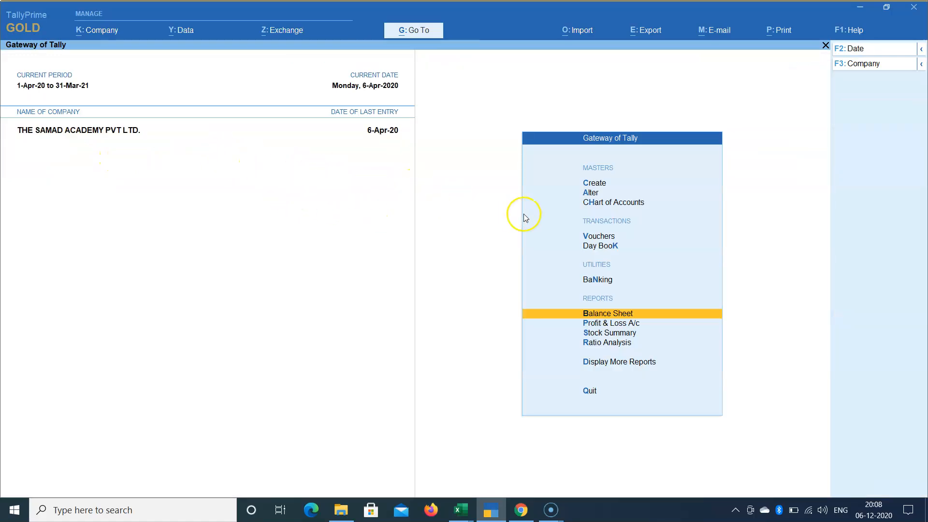
pyautogui.click(597, 237)
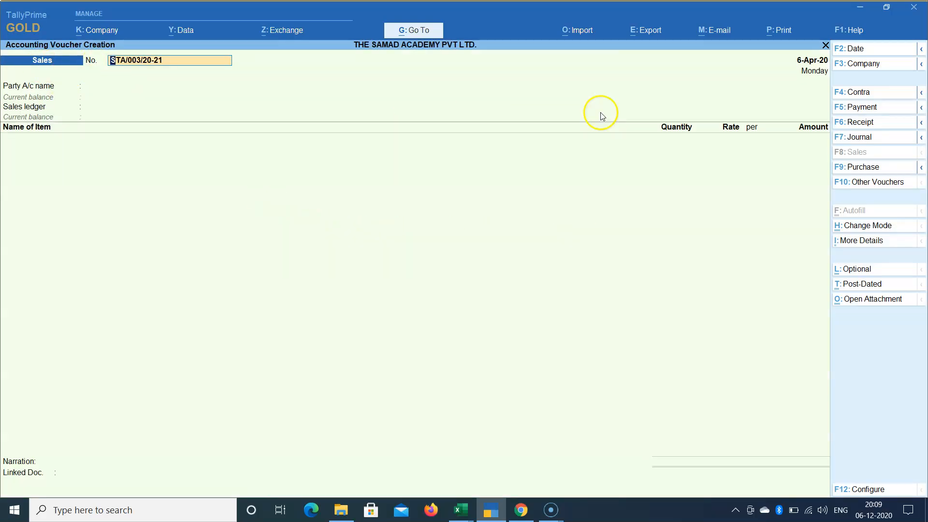
pyautogui.click(863, 49)
pyautogui.write('10')
pyautogui.press('Return')
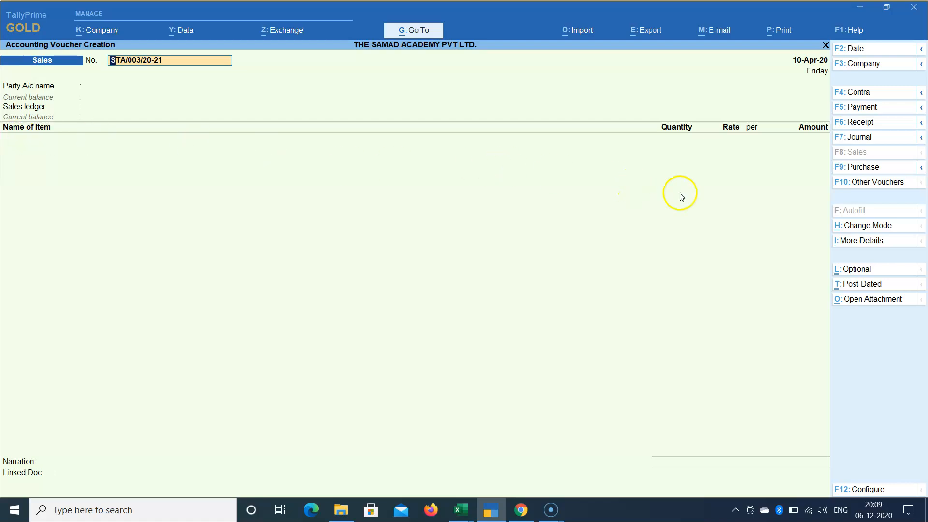
# Step: Change the sales voucher's mode to Accounting Invoice
pyautogui.click(859, 234)
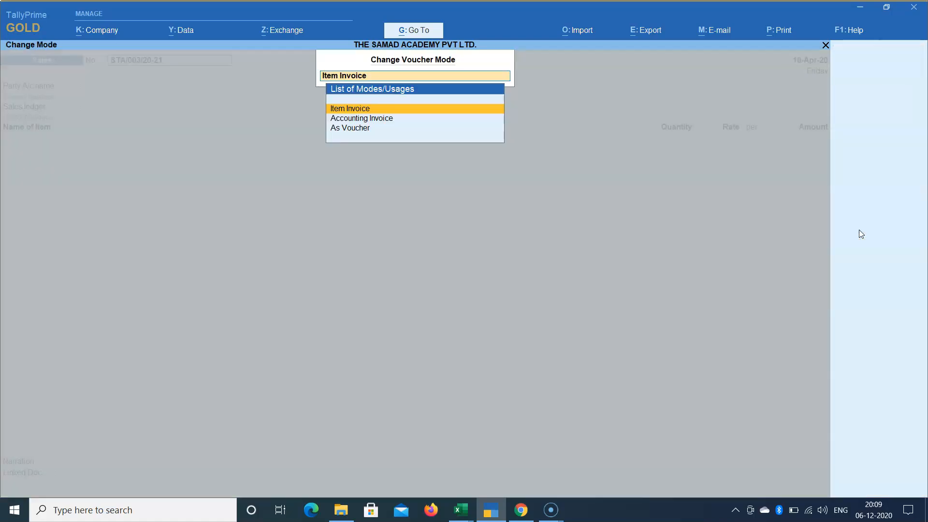
pyautogui.click(372, 120)
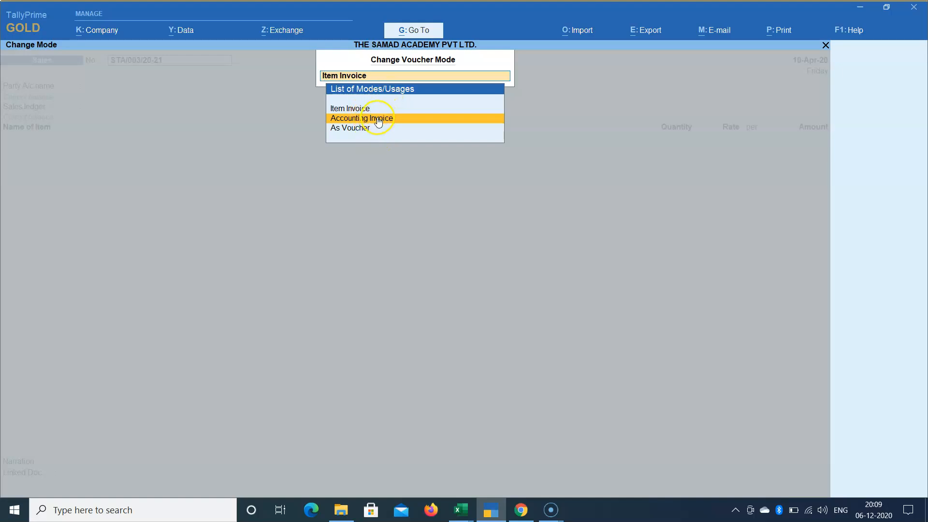
pyautogui.click(462, 116)
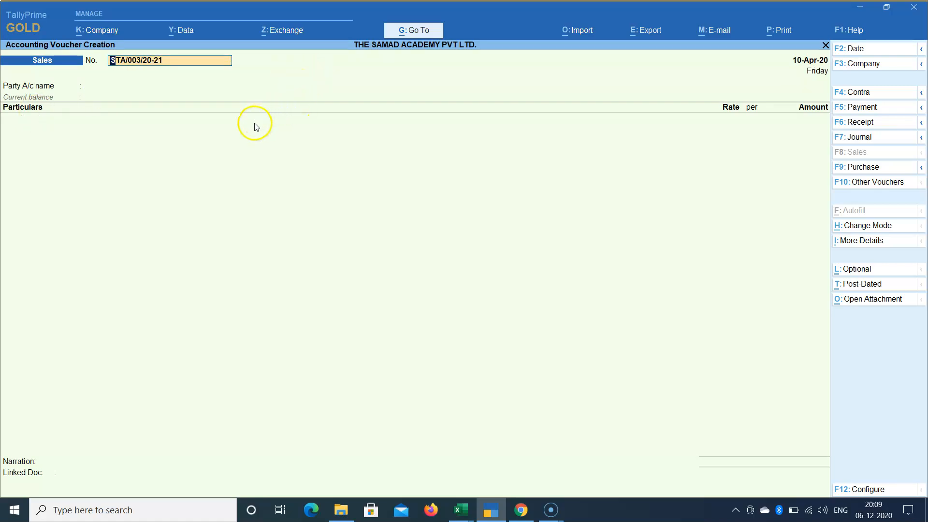
# Step: Copy invoice number STA/004/2020-21 from the Excel sheet and use it to replace the sales voucher's number in TallyPrime
pyautogui.hotkey('alt', 'Tab')
pyautogui.click(502, 107)
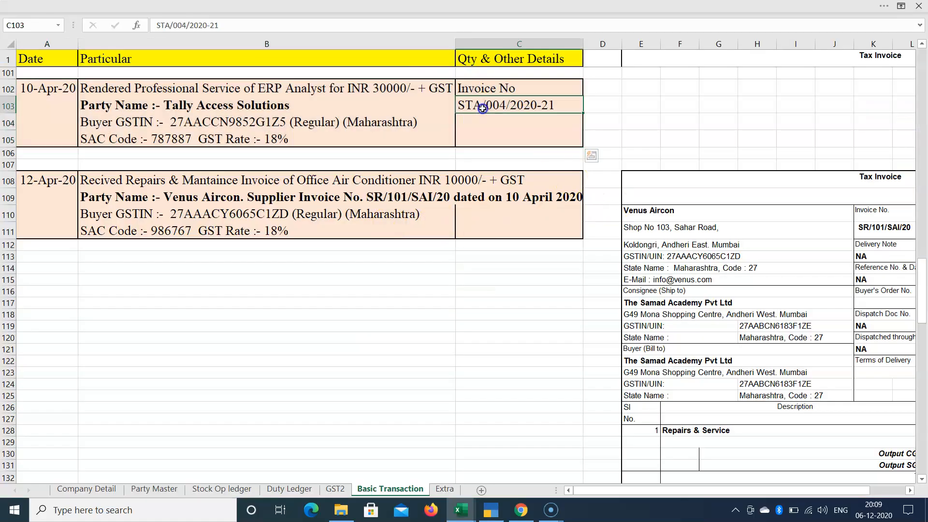
pyautogui.doubleClick(556, 105)
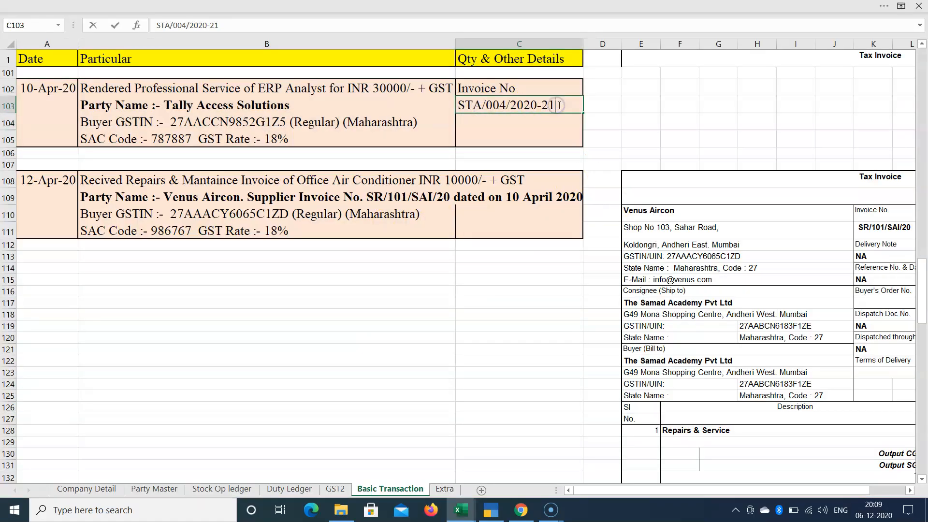
pyautogui.moveTo(556, 105); pyautogui.dragTo(406, 105)
pyautogui.hotkey('alt', 'Tab')
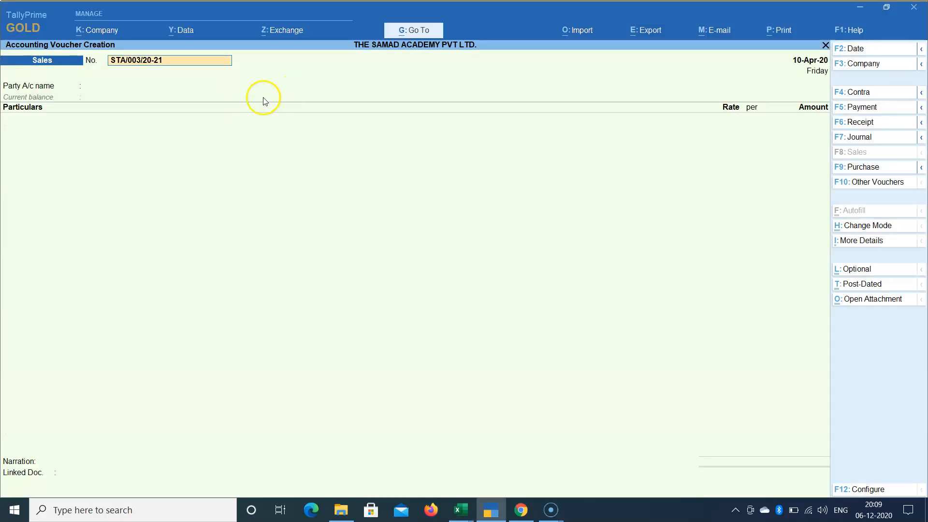
pyautogui.press('Escape')
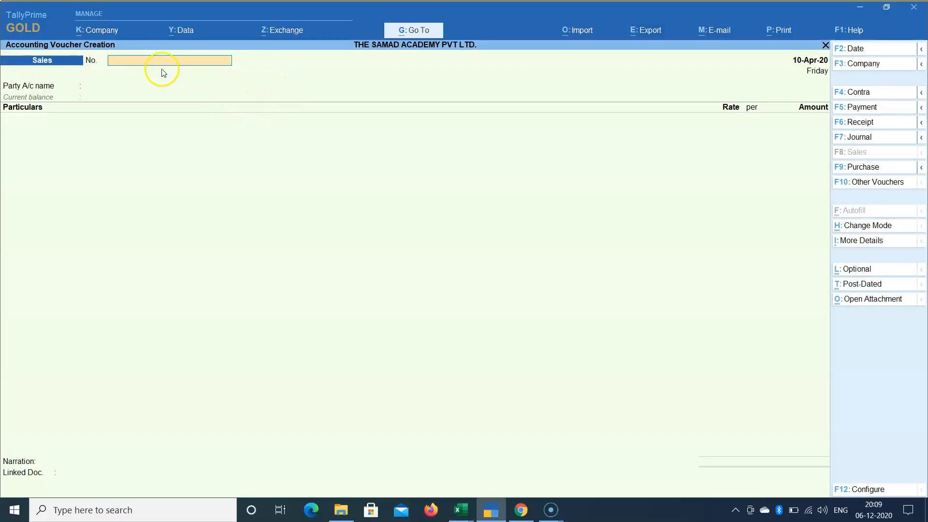
pyautogui.hotkey('ctrl', 'alt', 'v')
pyautogui.press('Return')
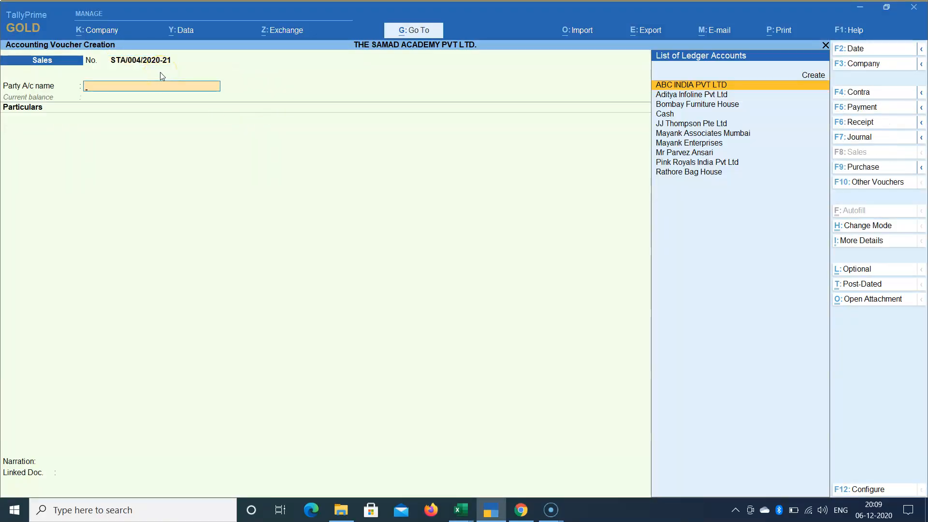
# Step: Copy the party name Tally Access Solutions from the Excel sheet and create a new party ledger with that name from the TallyPrime voucher
pyautogui.hotkey('alt', 'Tab')
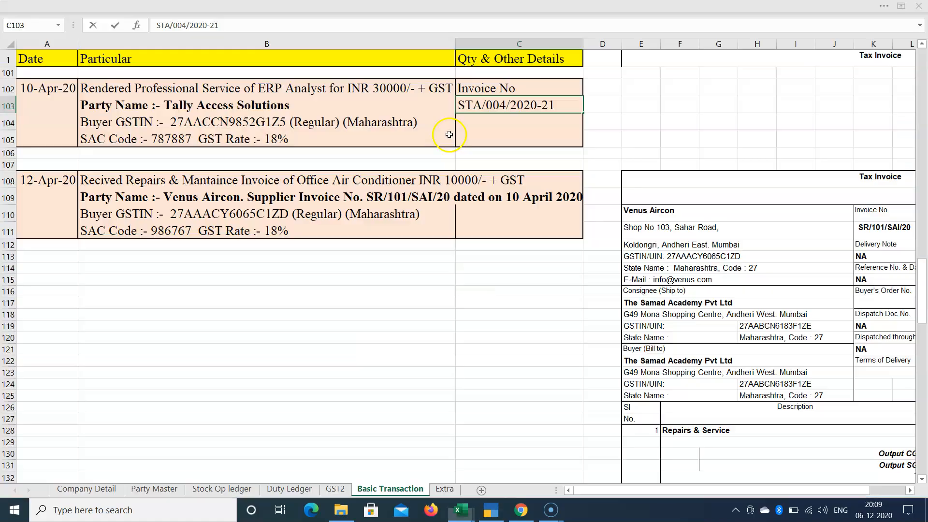
pyautogui.click(165, 106)
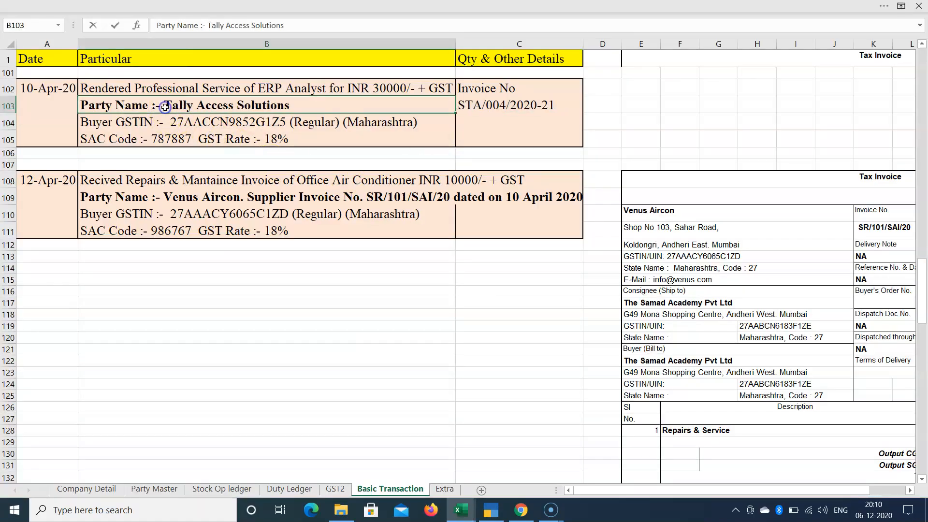
pyautogui.moveTo(165, 105); pyautogui.dragTo(291, 103)
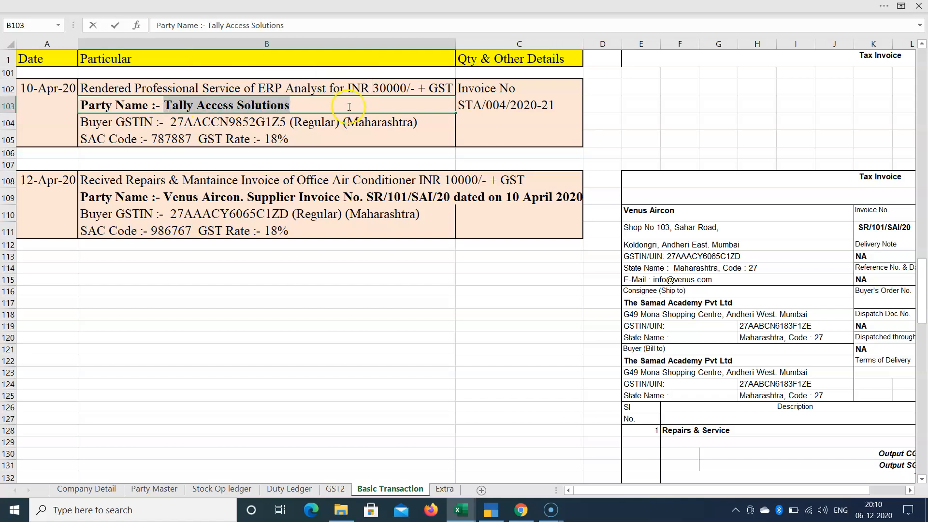
pyautogui.hotkey('alt', 'Tab')
pyautogui.hotkey('alt', 'c')
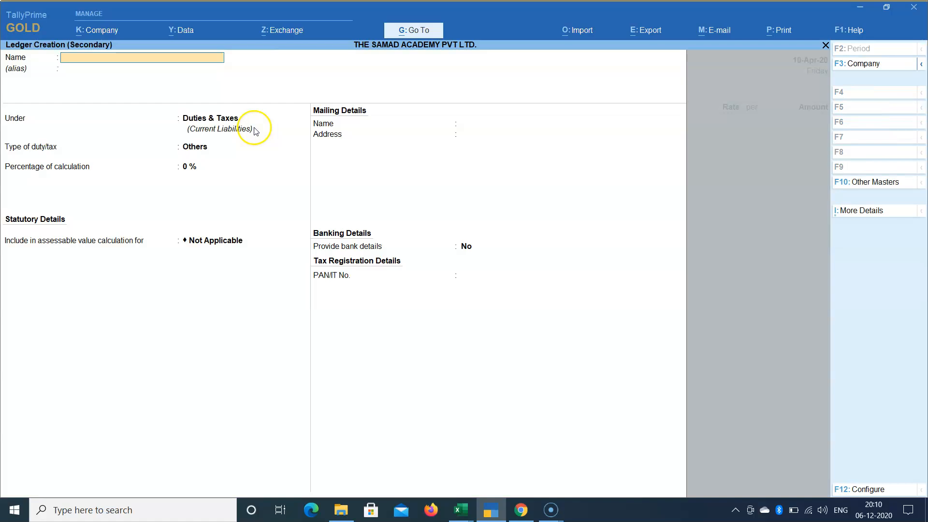
pyautogui.hotkey('ctrl', 'alt', 'v')
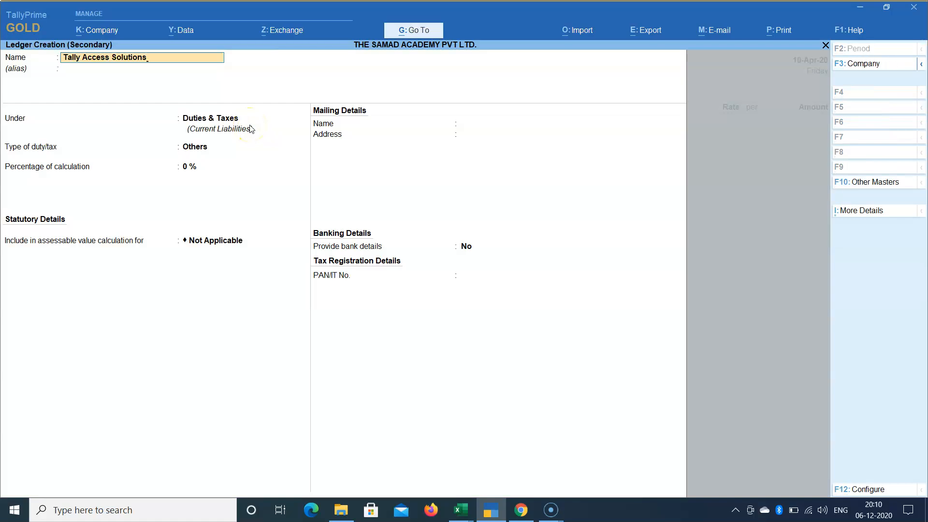
pyautogui.press('Return')
pyautogui.press('Return')
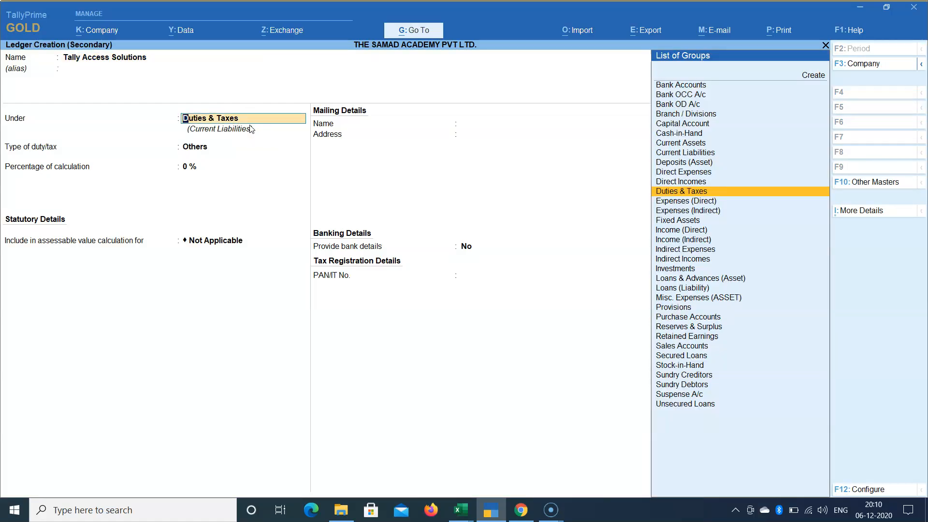
# Step: Place the new ledger under Sundry Debtors, keeping bill-by-bill balances on and the default credit settings
pyautogui.write('De')
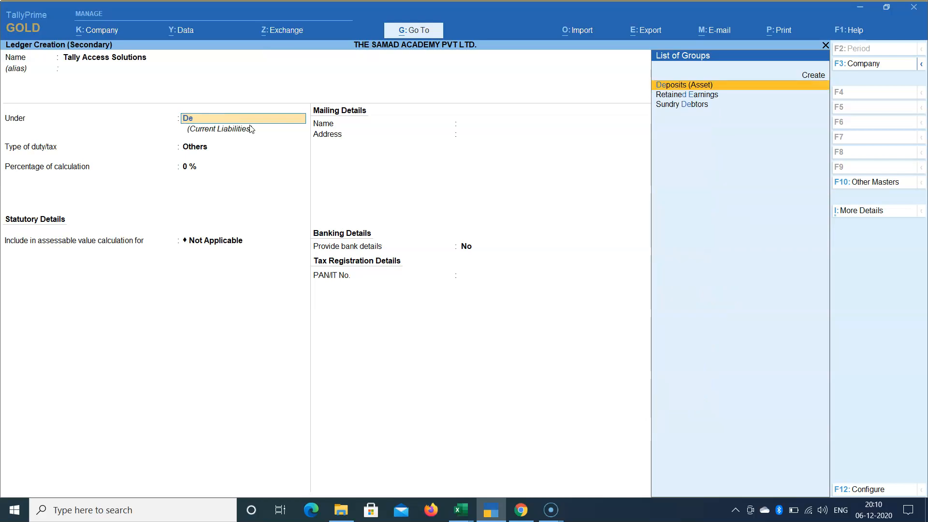
pyautogui.write('b')
pyautogui.press('Return')
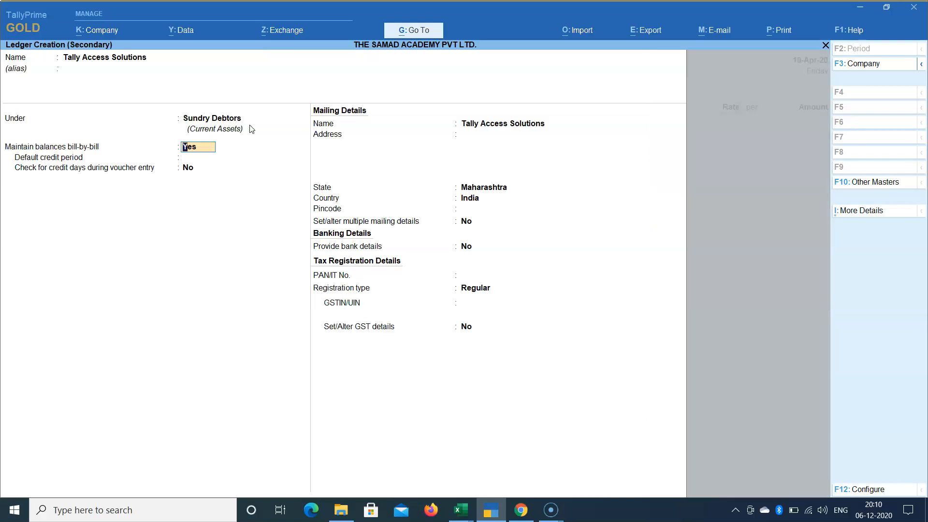
pyautogui.press('Return')
pyautogui.press('Return')
pyautogui.press('Return')
pyautogui.press('Return')
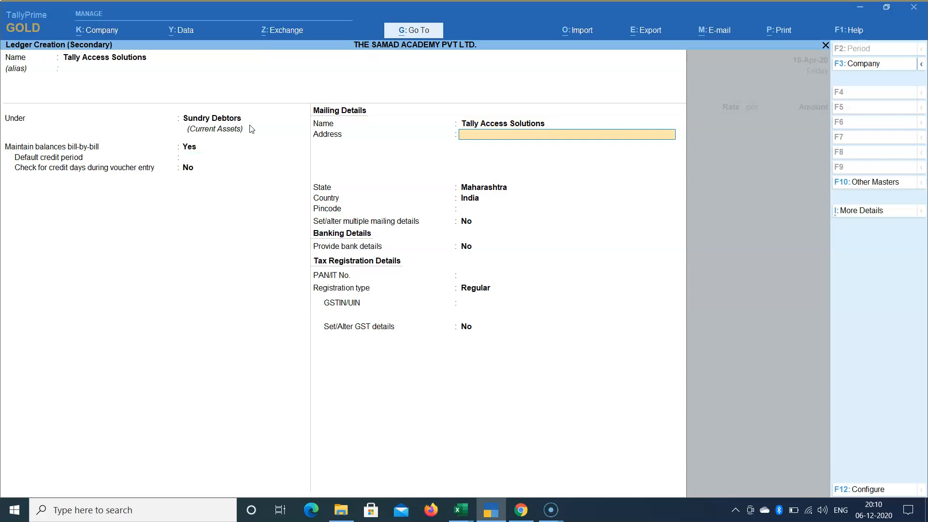
# Step: Fill in the ledger's mailing address and accept Maharashtra, India, no bank details and the Regular registration type
pyautogui.write('ERI WEST')
pyautogui.press('Return')
pyautogui.press('Return')
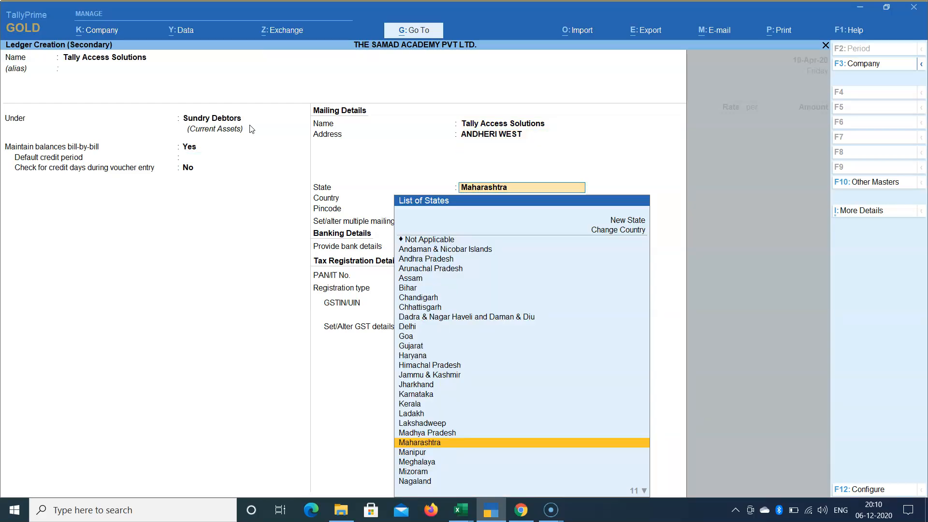
pyautogui.press('Return')
pyautogui.press('Return')
pyautogui.press('Return')
pyautogui.press('Return')
pyautogui.press('Return')
pyautogui.press('Return')
# Step: Copy the buyer's GSTIN from the Excel sheet into the ledger's GSTIN/UIN field in TallyPrime and save the ledger
pyautogui.hotkey('alt', 'Tab')
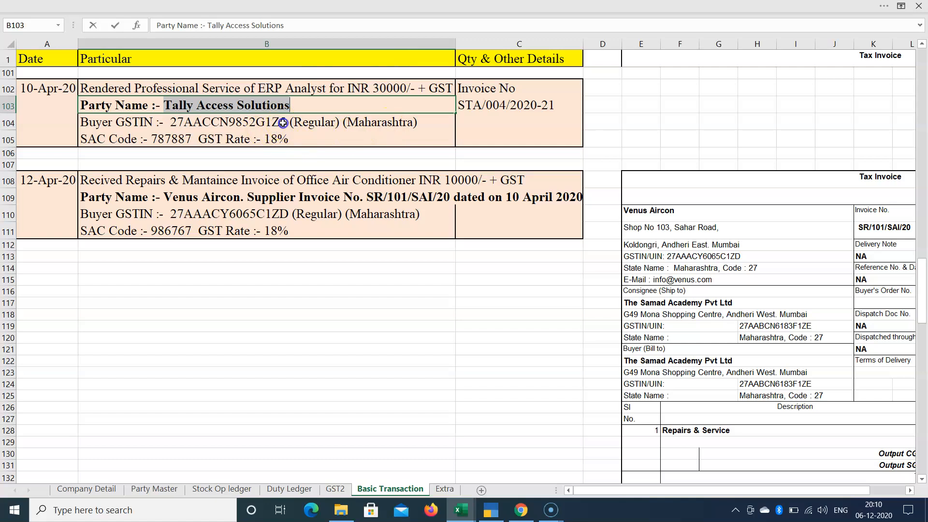
pyautogui.doubleClick(278, 122)
pyautogui.moveTo(287, 122); pyautogui.dragTo(170, 123)
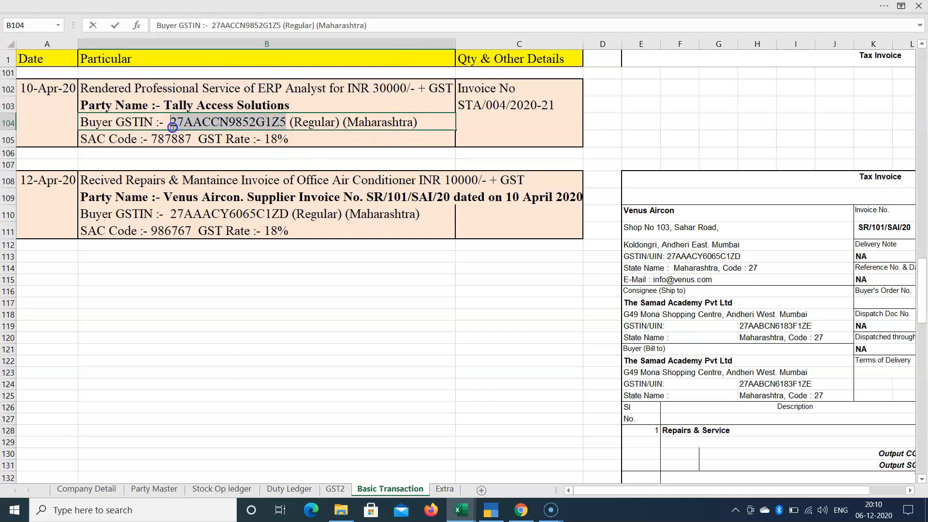
pyautogui.hotkey('alt', 'Tab')
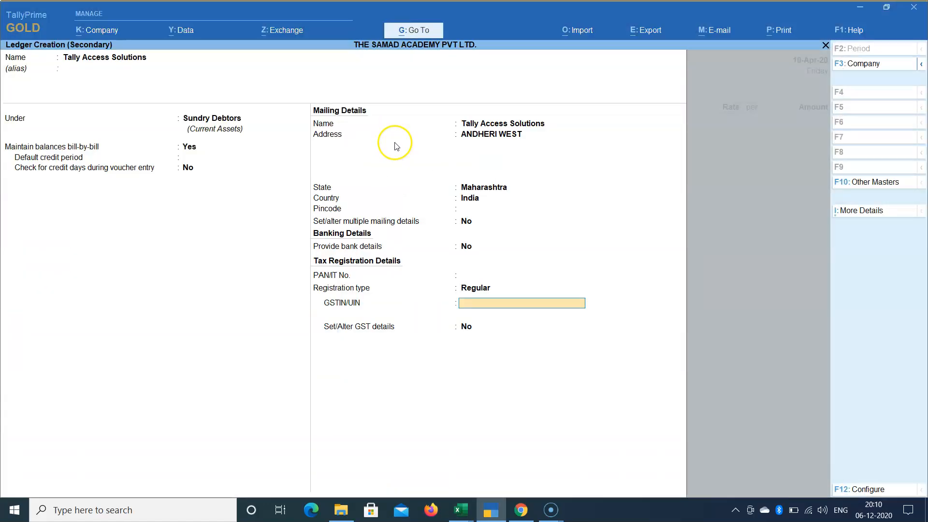
pyautogui.hotkey('ctrl', 'alt', 'v')
pyautogui.press('Return')
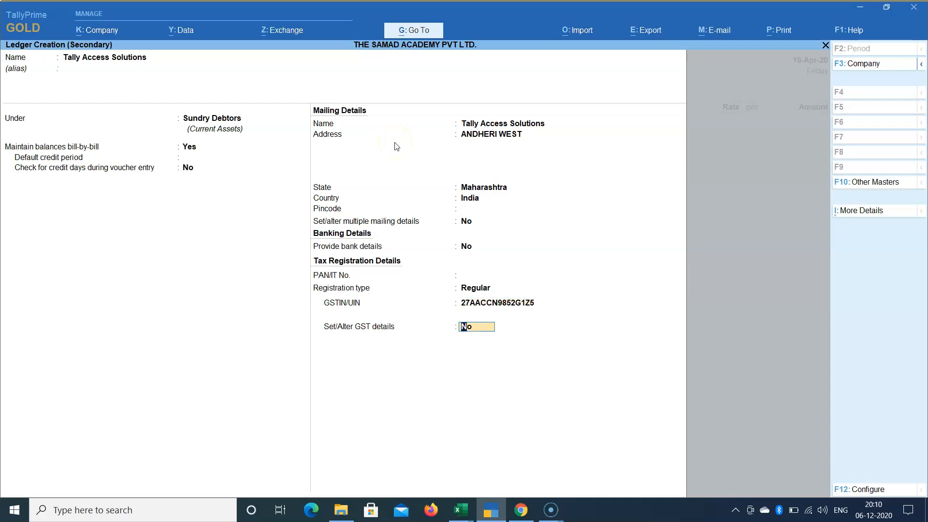
pyautogui.press('Return')
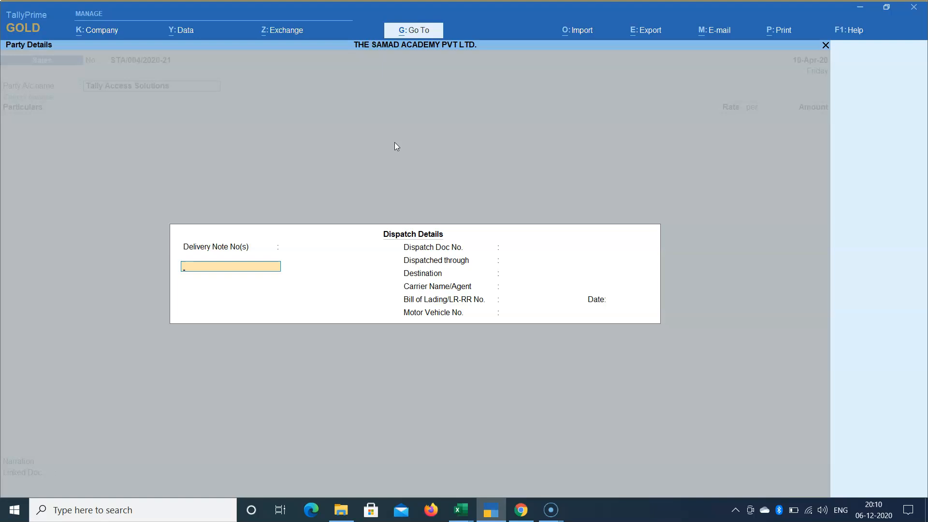
# Step: Leave all dispatch details of the sales voucher blank, including the delivery note, carrier, bill of lading and motor vehicle fields
pyautogui.press('Return')
pyautogui.press('Return')
pyautogui.press('Return')
pyautogui.press('Return')
pyautogui.press('Return')
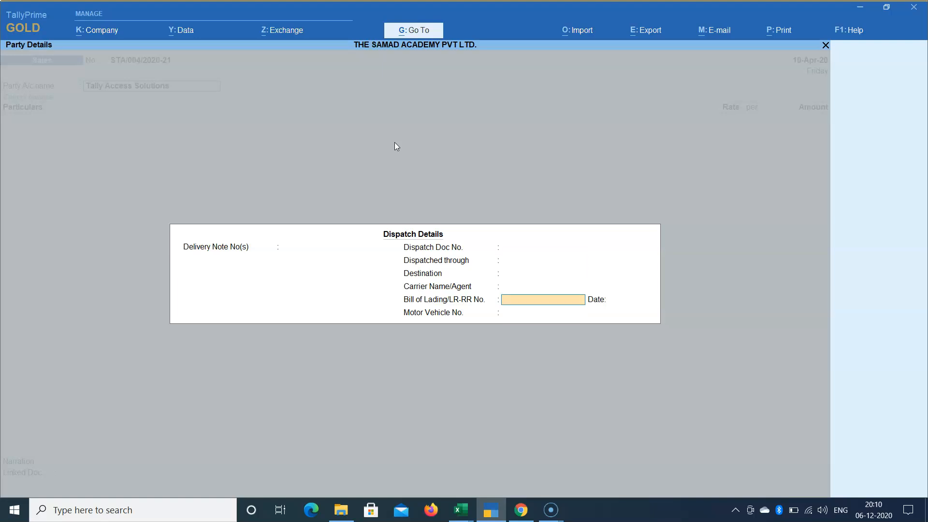
pyautogui.press('Return')
pyautogui.press('Return')
pyautogui.press('Return')
# Step: Accept the party details with Tally Access Solutions as buyer and consignee and Maharashtra as the place of supply
pyautogui.press('Return')
pyautogui.press('Return')
pyautogui.press('Return')
pyautogui.press('Return')
pyautogui.press('Return')
pyautogui.press('Return')
pyautogui.press('Return')
pyautogui.press('Return')
pyautogui.press('Return')
pyautogui.press('Return')
pyautogui.press('Return')
pyautogui.press('Return')
pyautogui.press('Return')
pyautogui.press('Return')
pyautogui.press('Return')
pyautogui.press('Return')
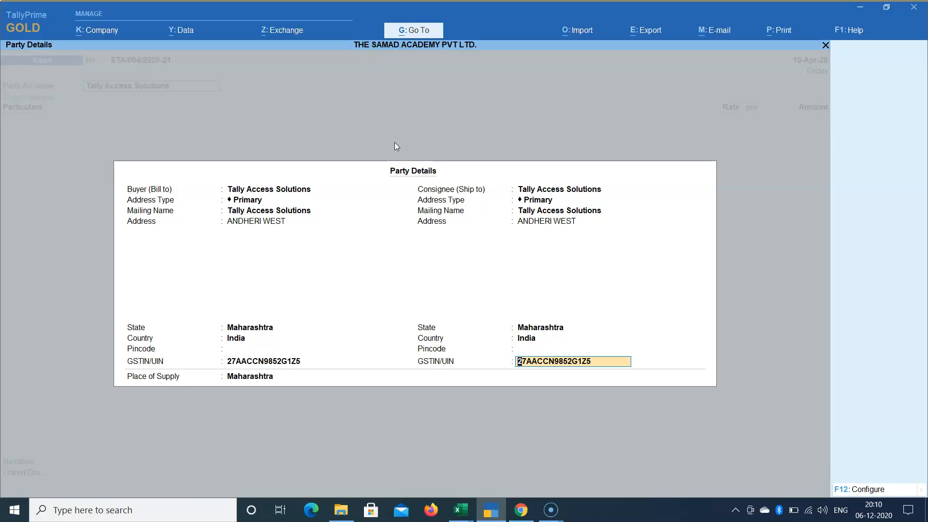
pyautogui.press('Return')
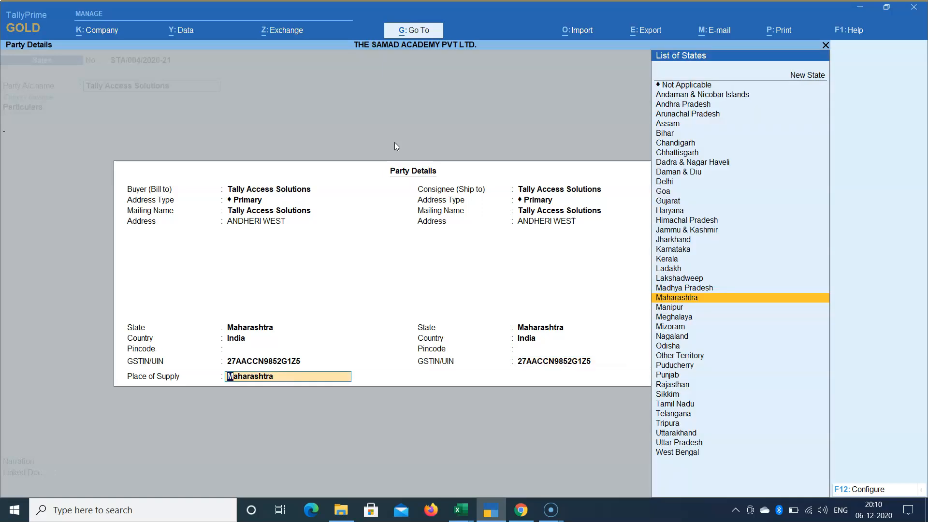
pyautogui.press('Return')
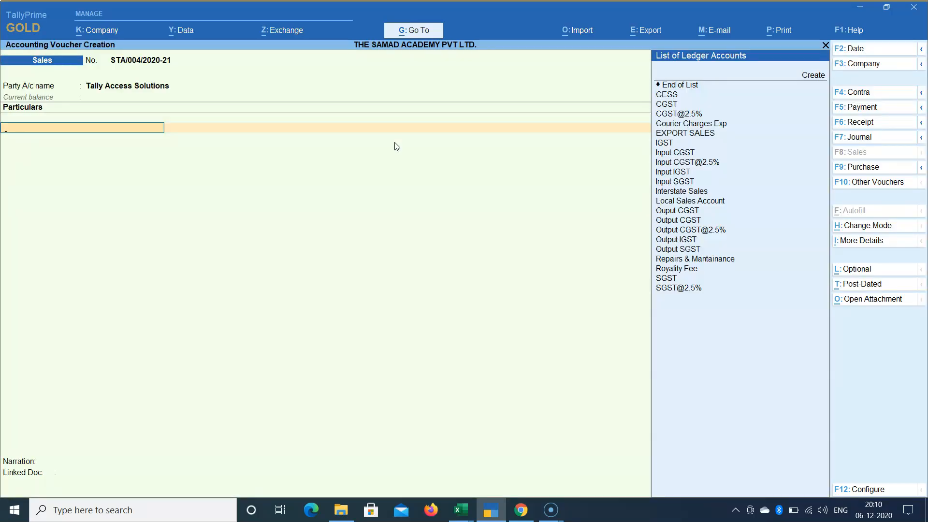
# Step: Check the service description in the Excel sheet and create a new ledger named PROFESSIONAL SERVICE from the TallyPrime voucher
pyautogui.moveTo(461, 508)
pyautogui.click(497, 473)
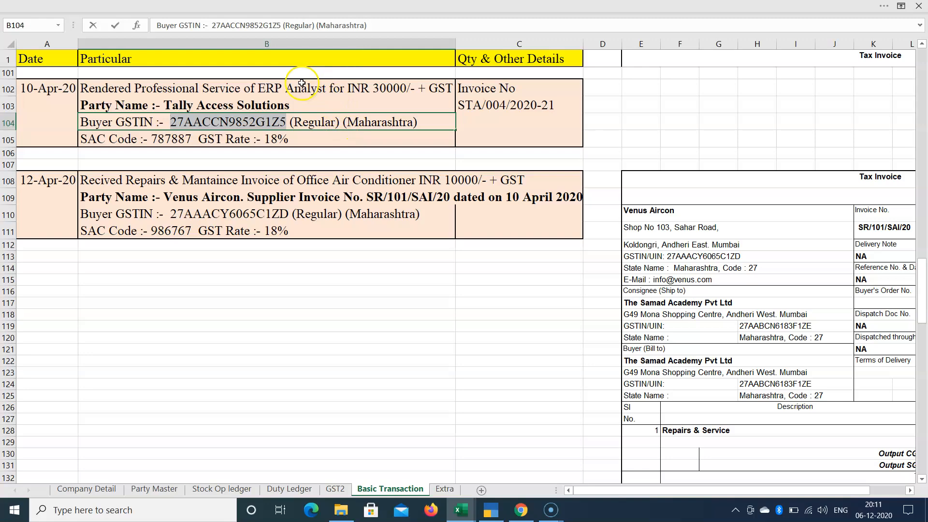
pyautogui.click(490, 510)
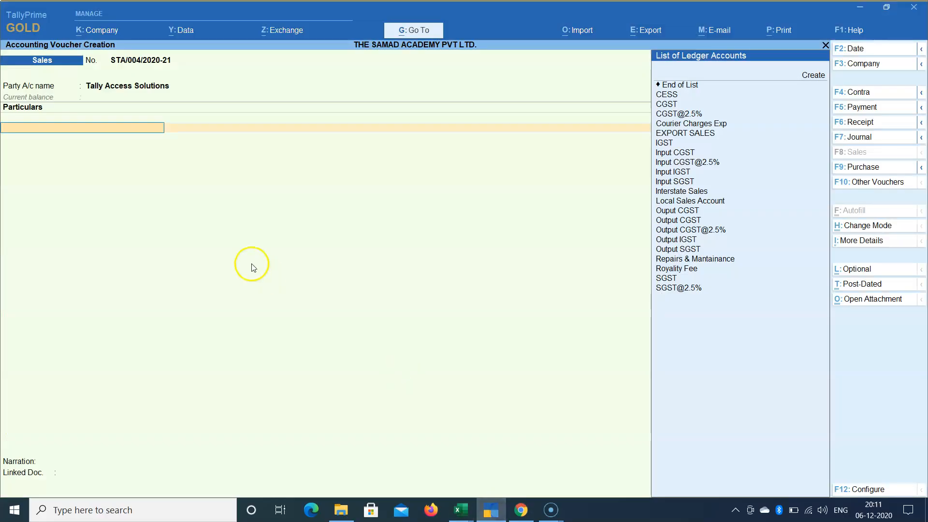
pyautogui.hotkey('alt', 'c')
pyautogui.write('PR')
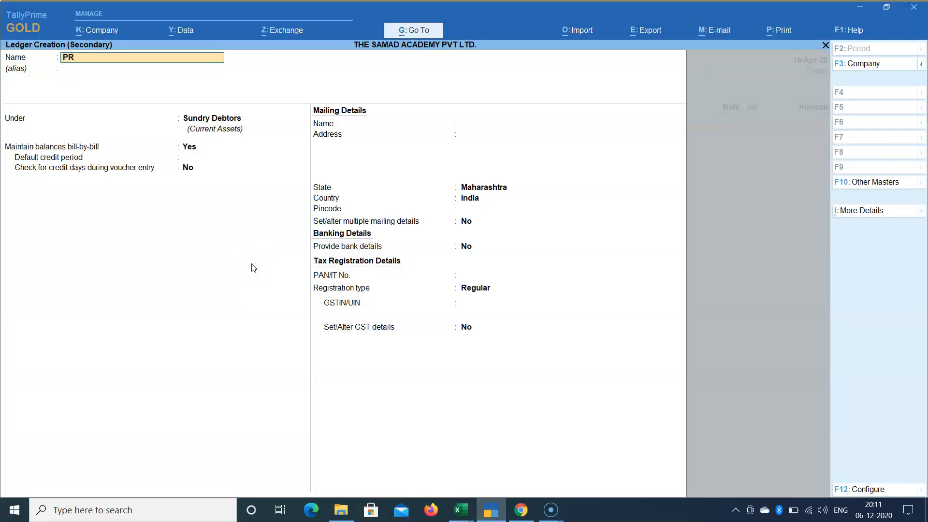
pyautogui.write('OFESSIONAL')
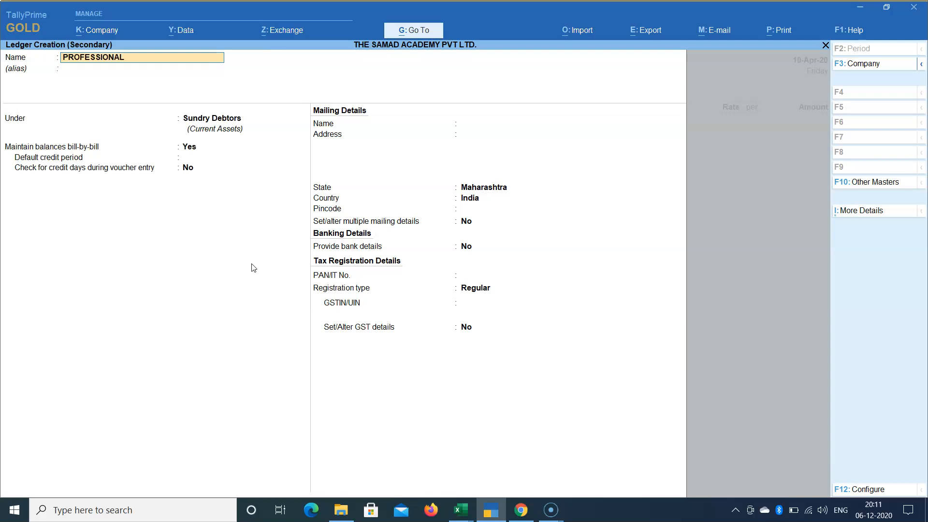
pyautogui.write(' SERVICE')
pyautogui.press('Return')
pyautogui.press('Return')
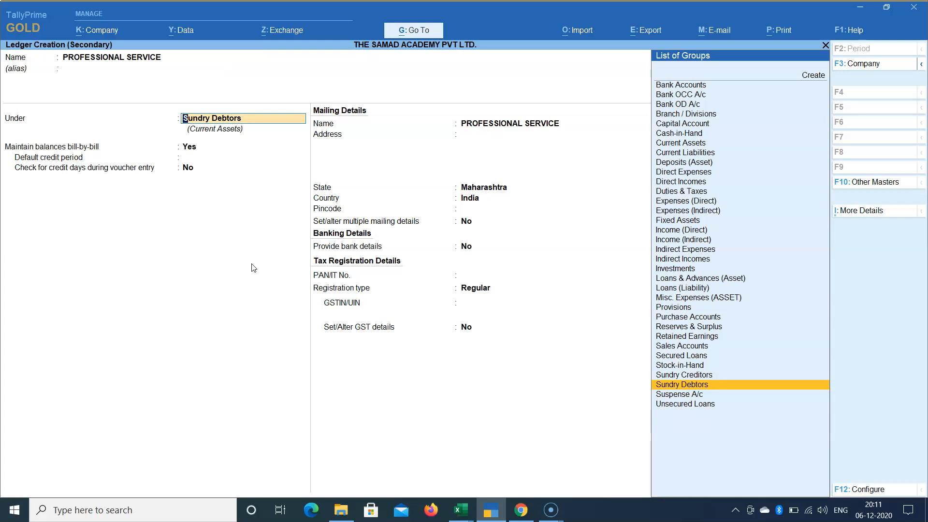
pyautogui.write('SAL')
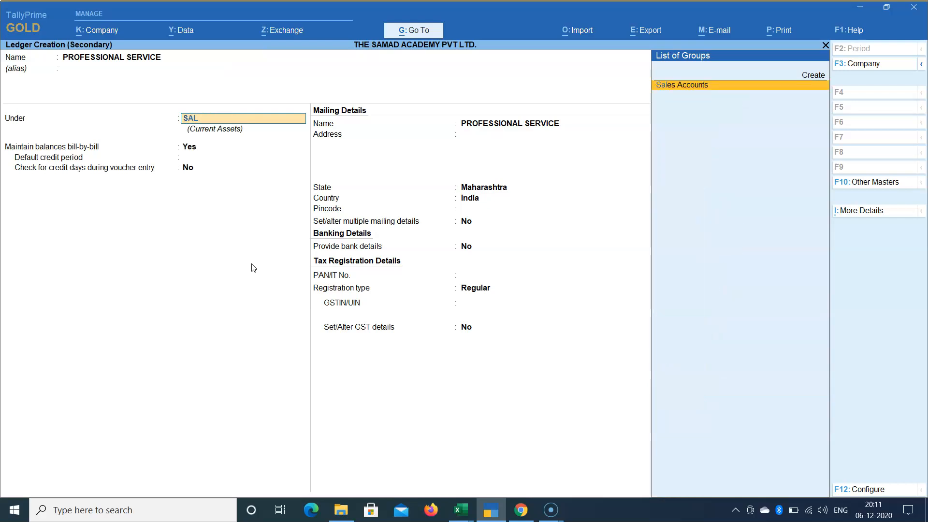
pyautogui.press('BackSpace')
pyautogui.press('BackSpace')
pyautogui.press('BackSpace')
pyautogui.write('IND')
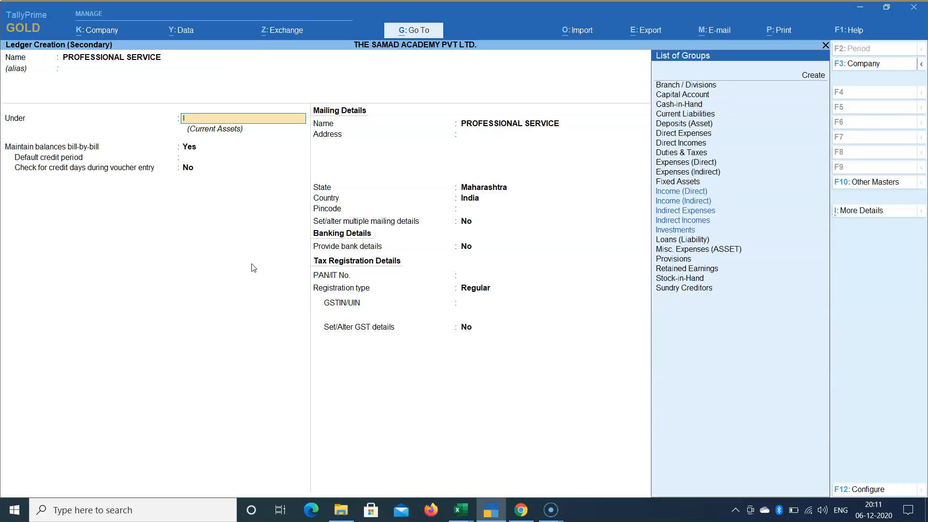
pyautogui.press('Down')
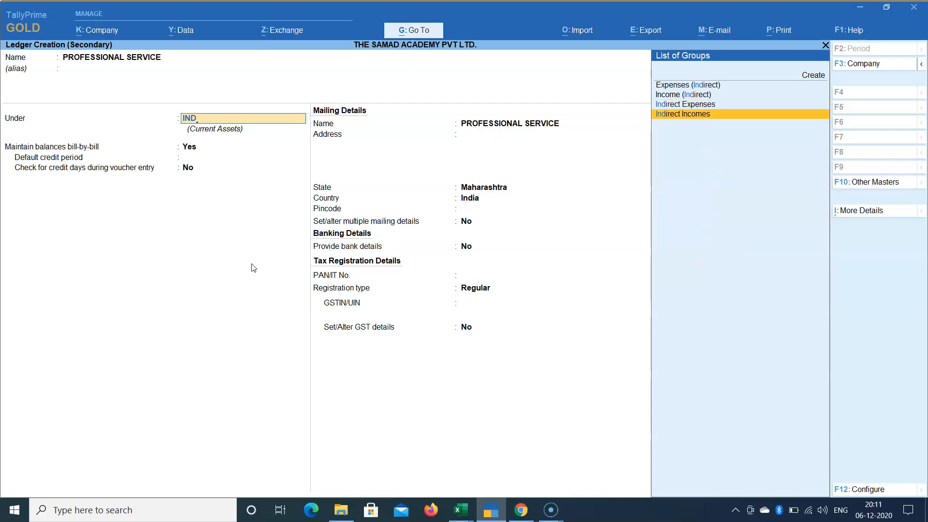
pyautogui.press('BackSpace')
pyautogui.press('BackSpace')
pyautogui.press('BackSpace')
# Step: Place the ledger under Direct Incomes, keeping the type of ledger as Not Applicable and GST as Applicable
pyautogui.write('DIRE')
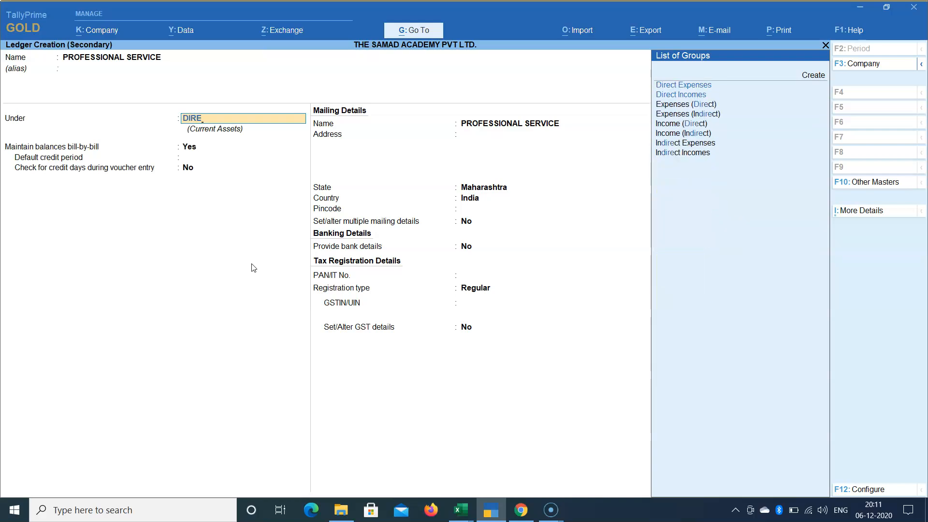
pyautogui.press('Down')
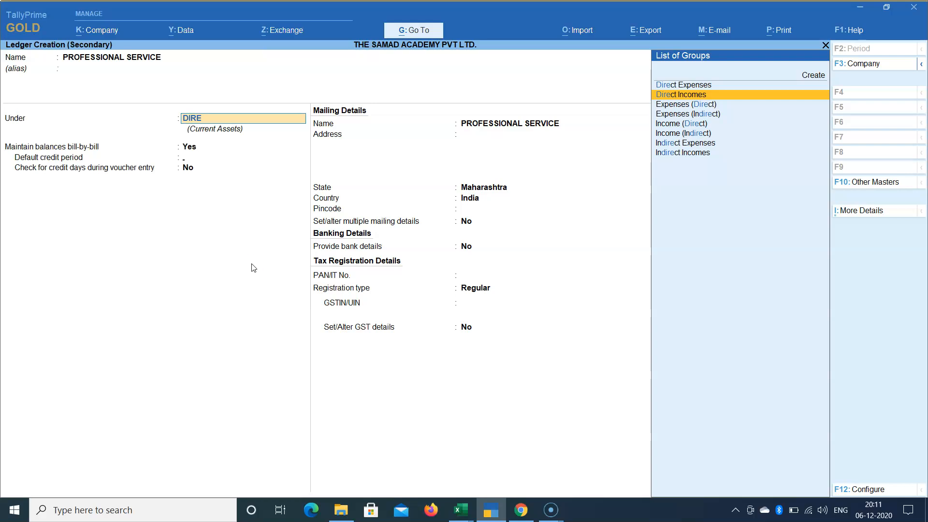
pyautogui.press('Return')
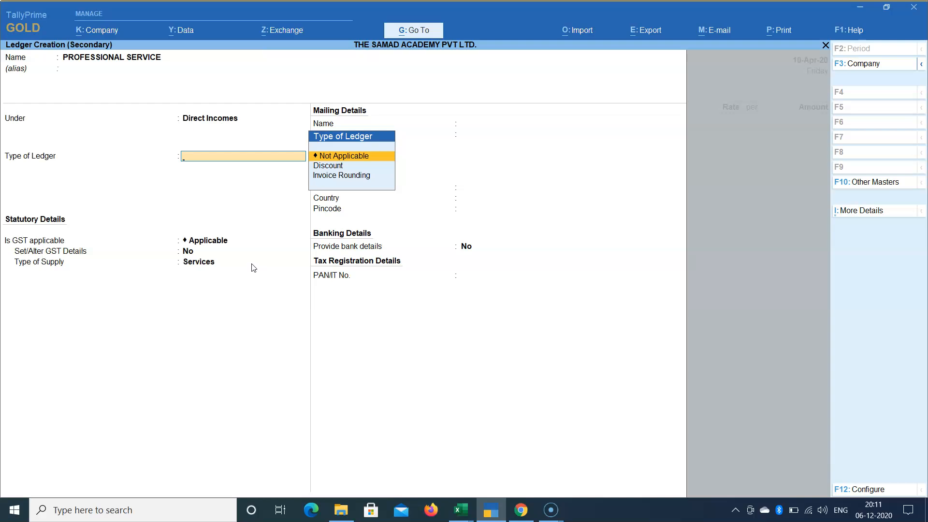
pyautogui.press('Return')
pyautogui.press('Return')
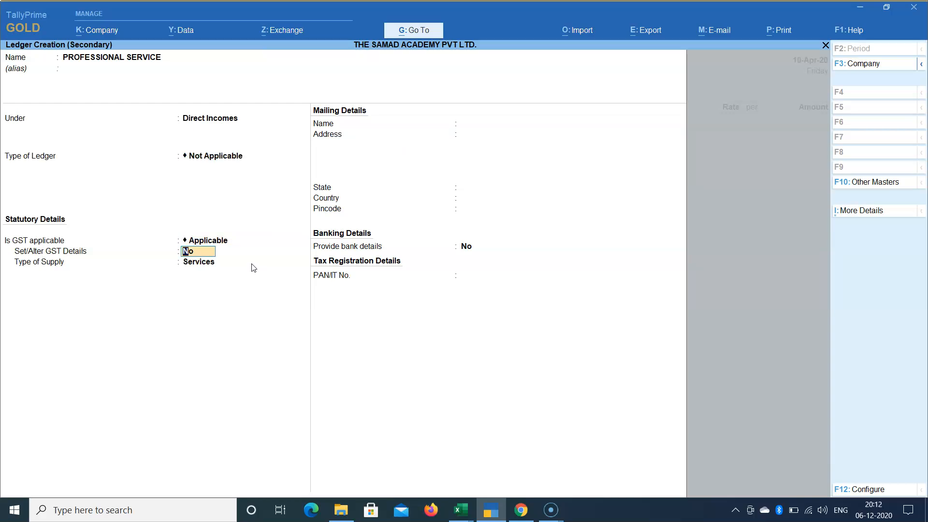
# Step: Turn on Set/Alter GST Details for the ledger and enter SERVICE as the description
pyautogui.write('Y')
pyautogui.press('Return')
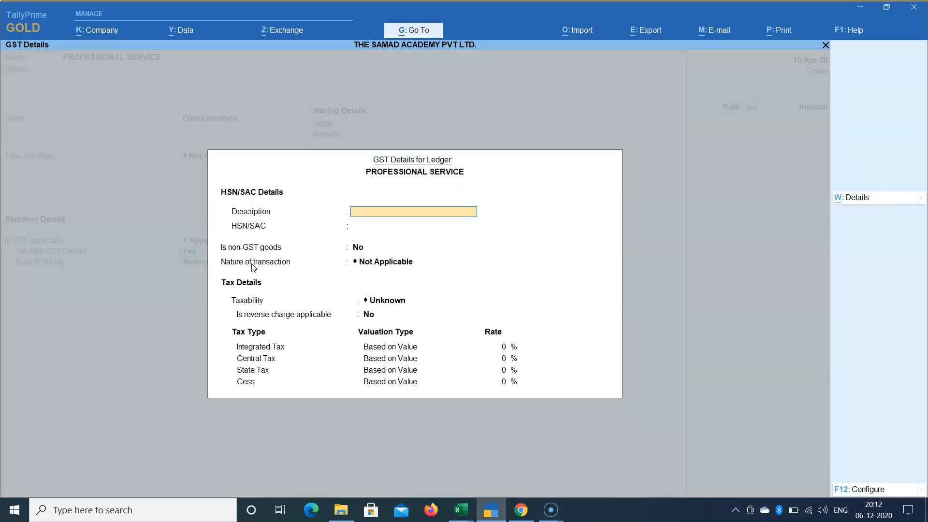
pyautogui.write('SERVICE')
pyautogui.press('Return')
# Step: Copy the SAC code 787887 from the Excel sheet into the ledger's HSN/SAC field in TallyPrime
pyautogui.hotkey('alt', 'Tab')
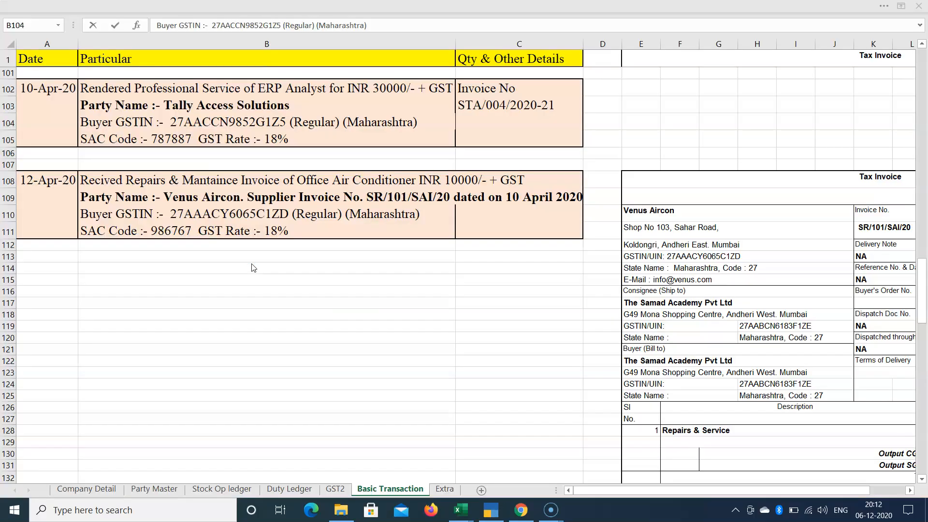
pyautogui.doubleClick(187, 140)
pyautogui.moveTo(190, 139); pyautogui.dragTo(152, 139)
pyautogui.hotkey('ctrl', 'c')
pyautogui.hotkey('alt', 'Tab')
pyautogui.hotkey('ctrl', 'alt', 'v')
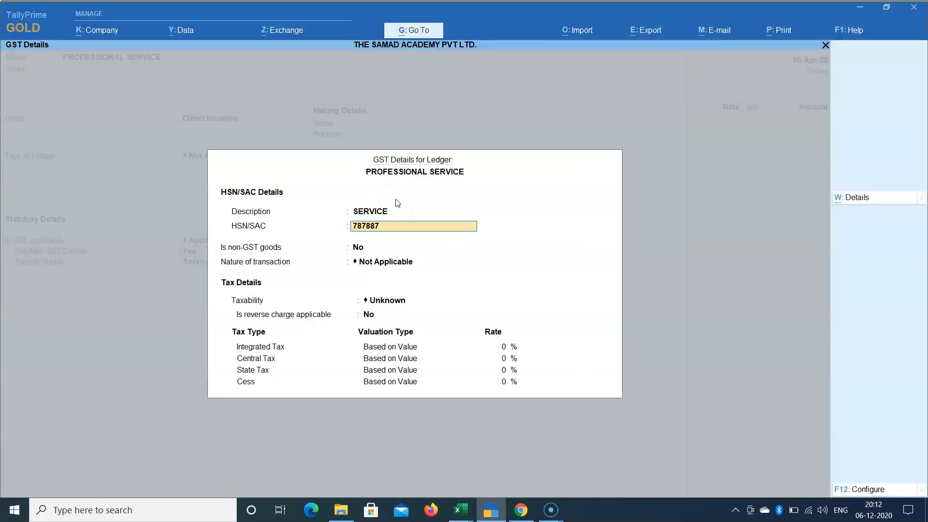
pyautogui.press('Return')
# Step: Keep the nature of transaction Not Applicable, set taxability to Taxable without reverse charge, and set the integrated tax rate to 18%
pyautogui.press('Return')
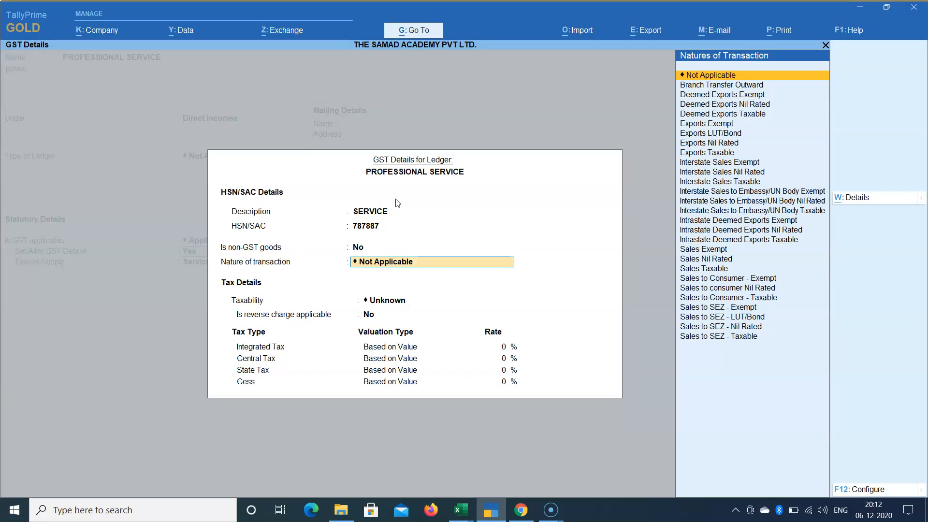
pyautogui.press('Return')
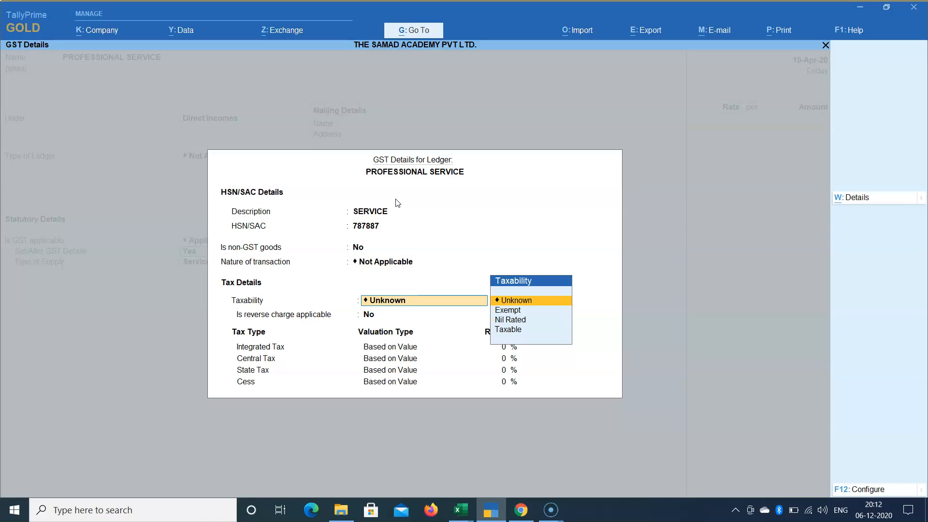
pyautogui.press('Down')
pyautogui.press('Down')
pyautogui.press('Down')
pyautogui.press('Return')
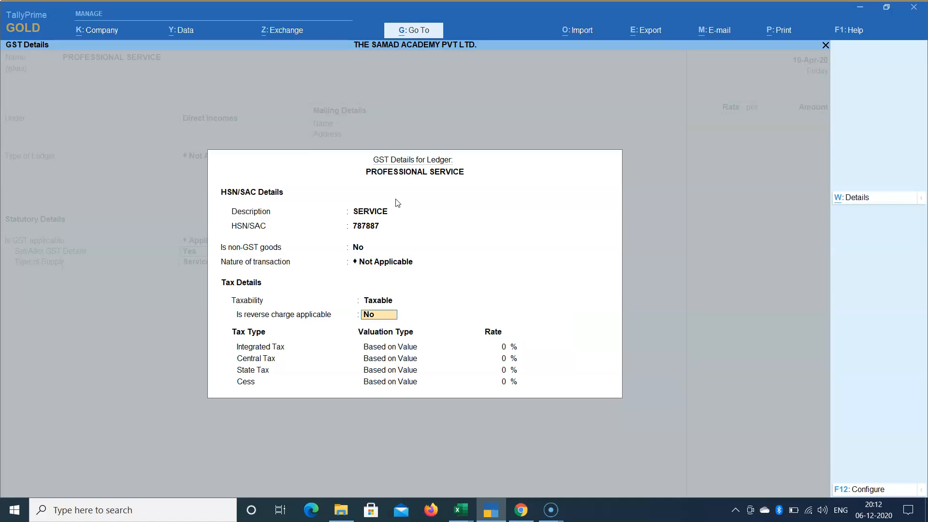
pyautogui.press('Return')
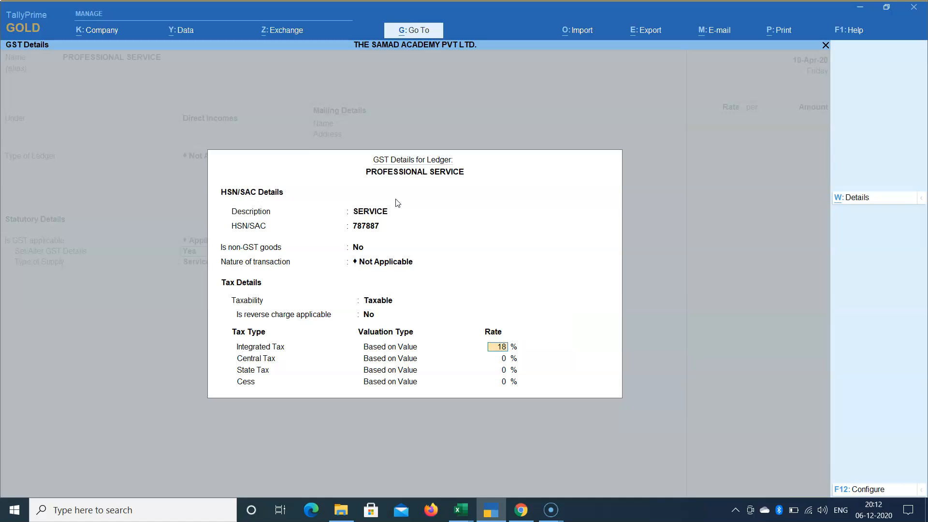
pyautogui.write('18')
pyautogui.press('Return')
pyautogui.press('Return')
pyautogui.press('Return')
pyautogui.press('Return')
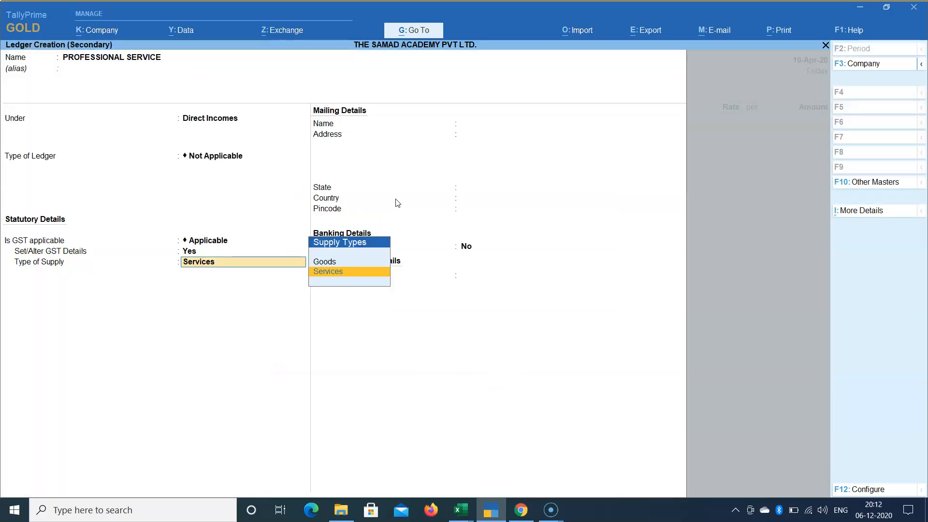
# Step: Keep Services as the type of supply, provide no bank details and save the ledger
pyautogui.press('Return')
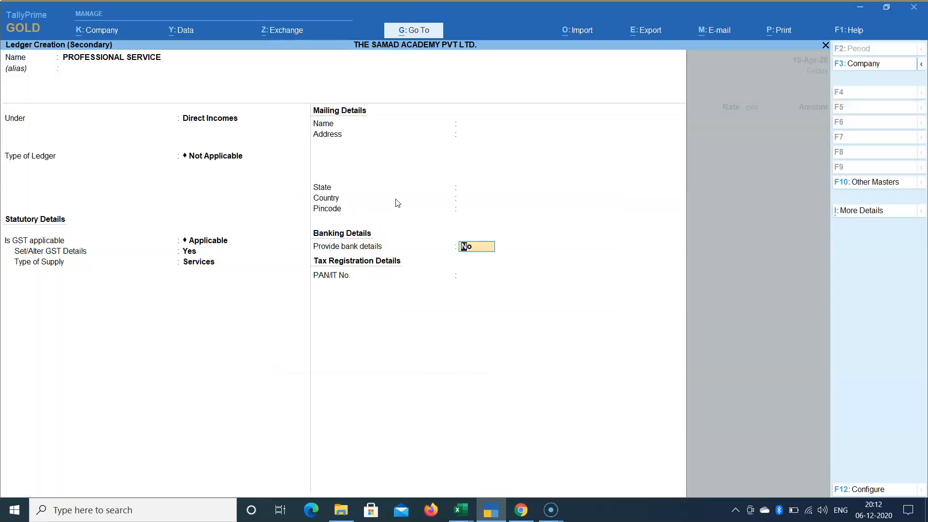
pyautogui.press('Return')
pyautogui.press('Return')
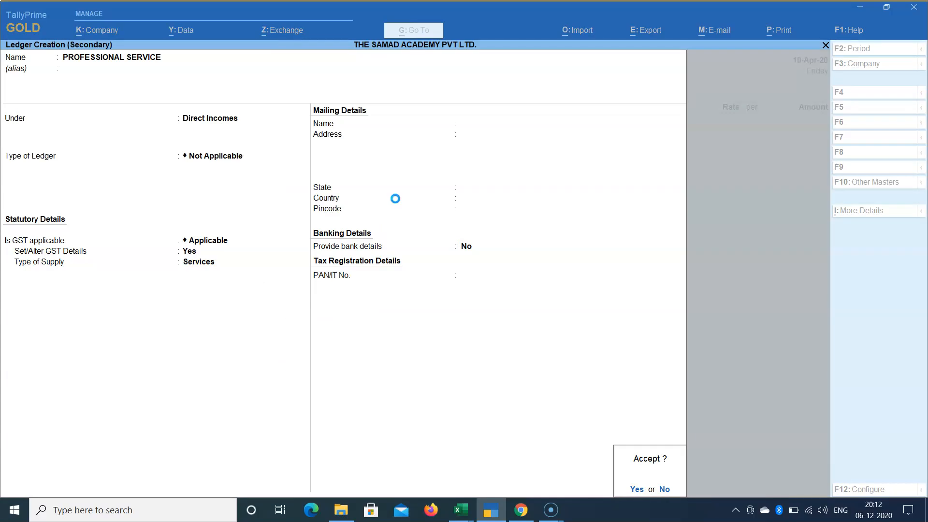
# Step: Check the service amount in the Excel sheet and enter 30000 for the PROFESSIONAL SERVICE line in the TallyPrime voucher
pyautogui.hotkey('alt', 'Tab')
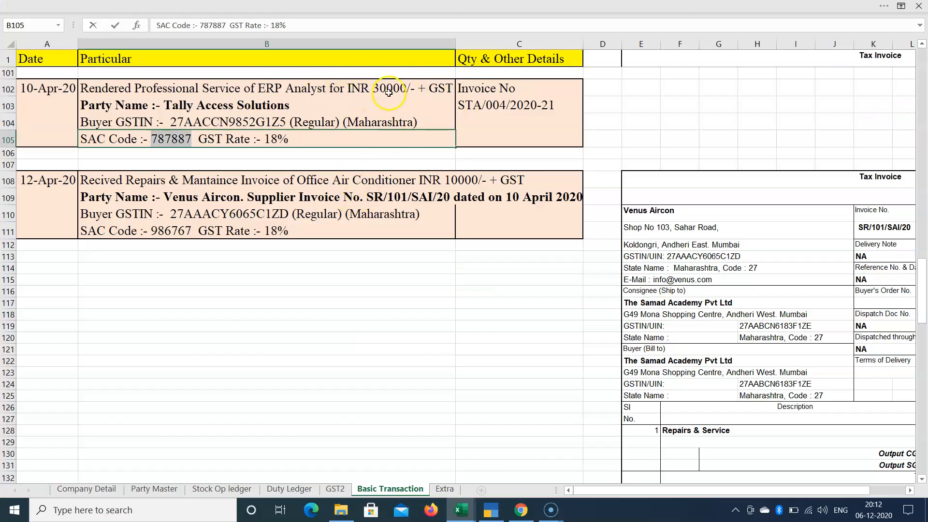
pyautogui.hotkey('alt', 'Tab')
pyautogui.write('30000')
pyautogui.press('Return')
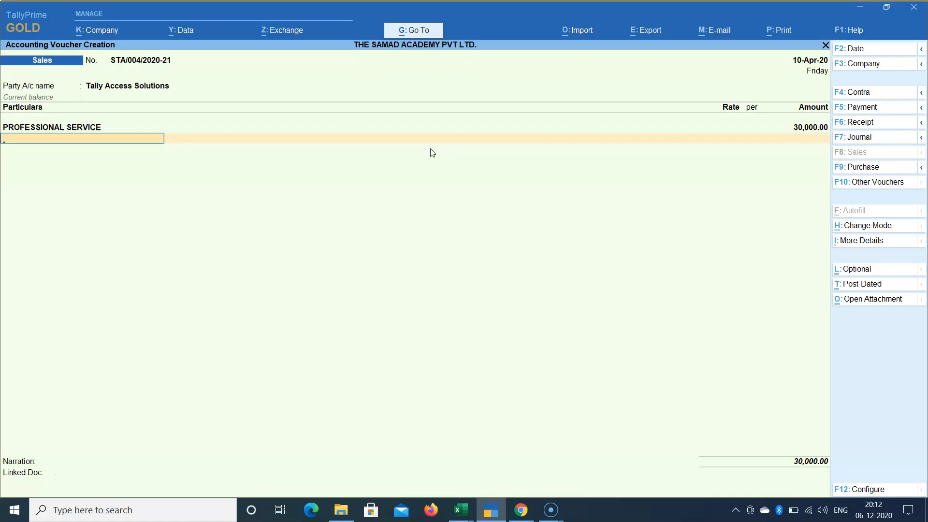
# Step: Add the Output CGST and Output SGST ledgers below the service line with their calculated amounts
pyautogui.write('OUT')
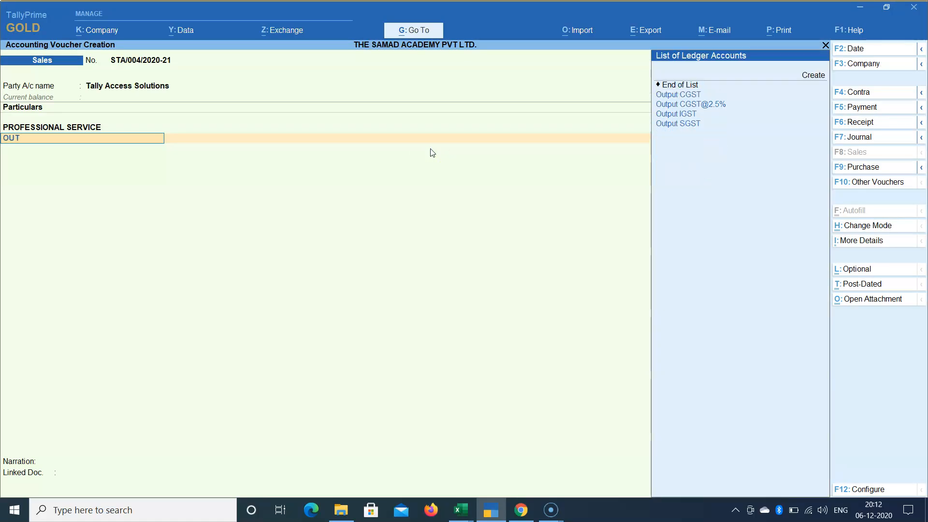
pyautogui.press('Return')
pyautogui.press('Return')
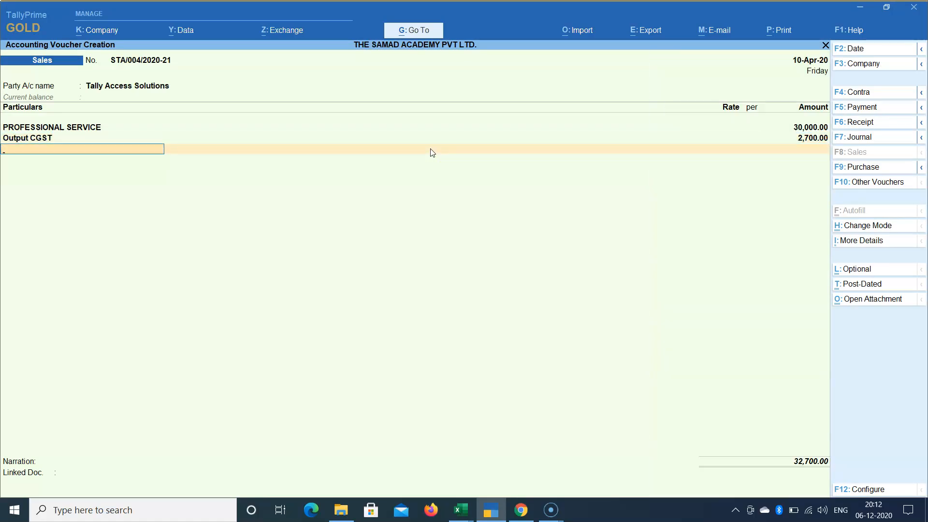
pyautogui.write('OUTP')
pyautogui.press('Down')
pyautogui.press('Down')
pyautogui.press('Down')
pyautogui.press('Return')
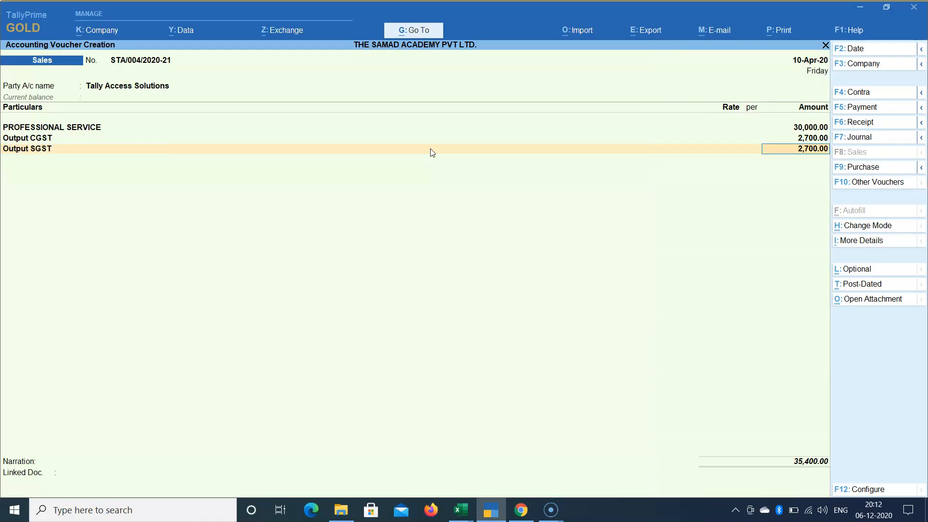
# Step: Go back to the PROFESSIONAL SERVICE line and open its ledger for alteration, keeping the name, Direct Incomes group and ledger type
pyautogui.press('BackSpace')
pyautogui.press('BackSpace')
pyautogui.press('BackSpace')
pyautogui.press('BackSpace')
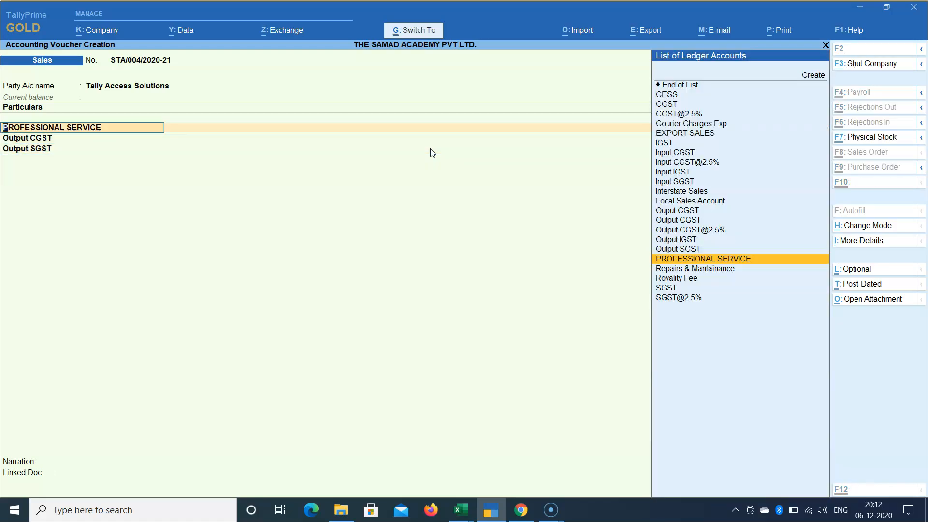
pyautogui.hotkey('ctrl', 'Return')
pyautogui.press('Return')
pyautogui.press('Return')
pyautogui.press('Return')
pyautogui.press('Return')
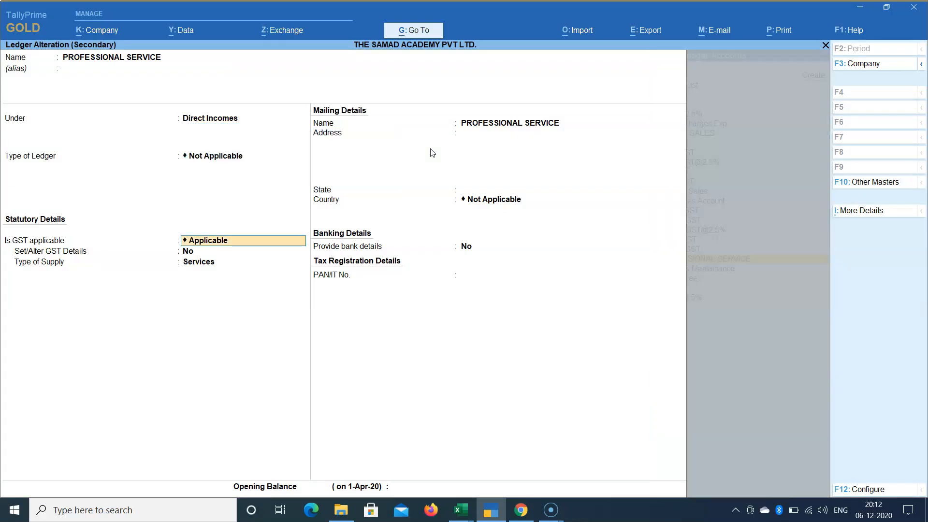
# Step: Review the ledger's GST details, keeping description SERVICE, HSN/SAC 787887, nature of transaction Not Applicable, Taxable status and the 18% rate
pyautogui.press('Return')
pyautogui.write('y')
pyautogui.press('Return')
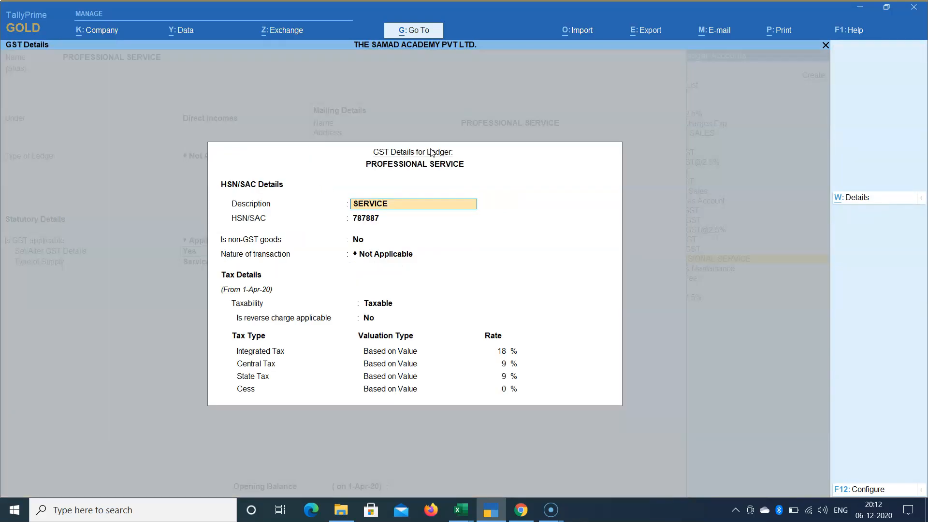
pyautogui.press('Return')
pyautogui.press('Return')
pyautogui.press('Return')
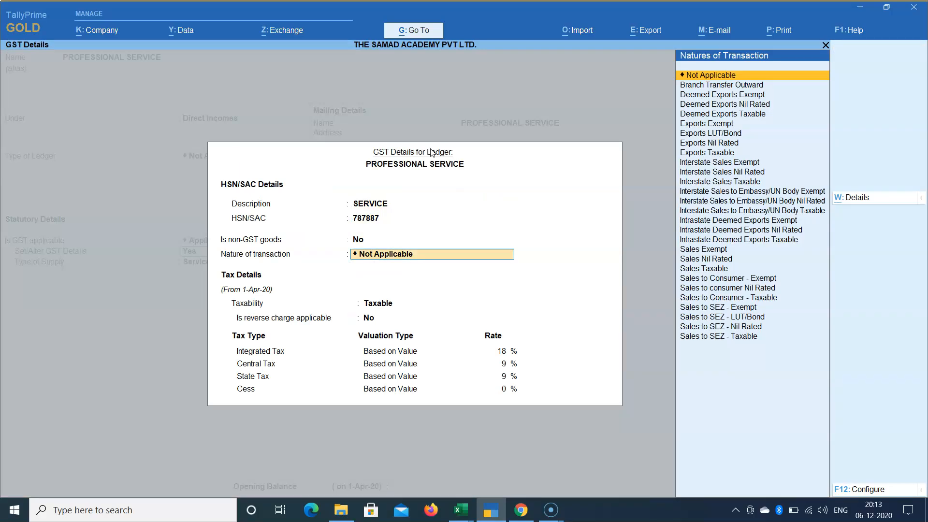
pyautogui.press('Return')
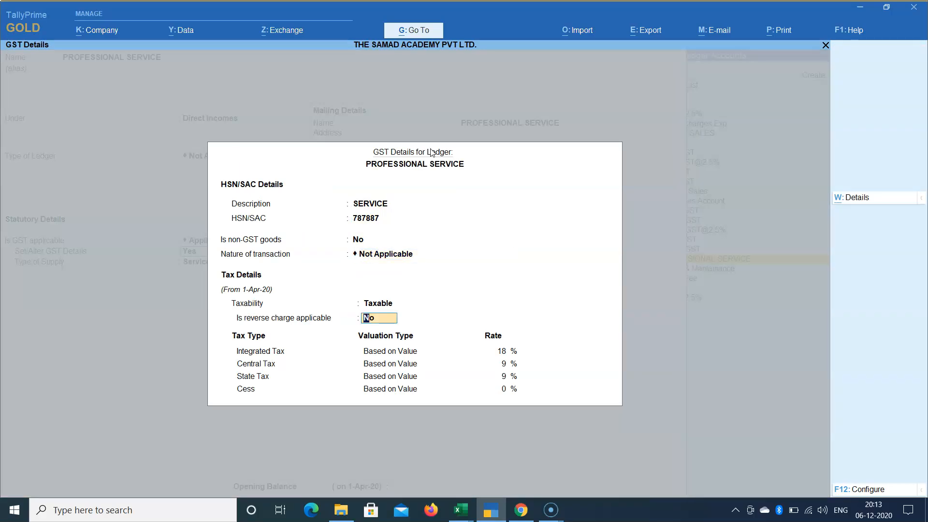
pyautogui.press('Return')
pyautogui.press('Return')
pyautogui.press('Return')
pyautogui.press('Return')
pyautogui.press('Return')
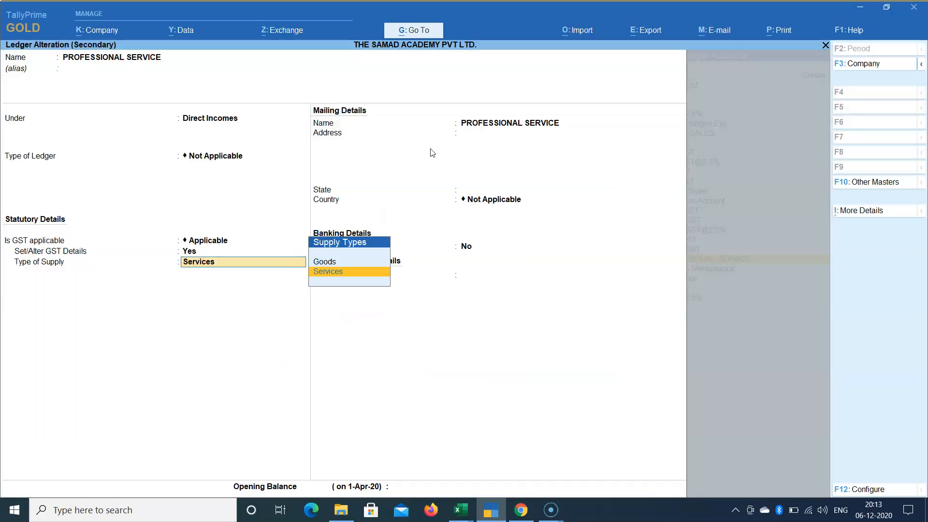
# Step: Keep Services as the type of supply without bank details and accept the PROFESSIONAL SERVICE ledger alteration
pyautogui.press('Return')
pyautogui.press('Return')
pyautogui.press('Return')
pyautogui.press('Return')
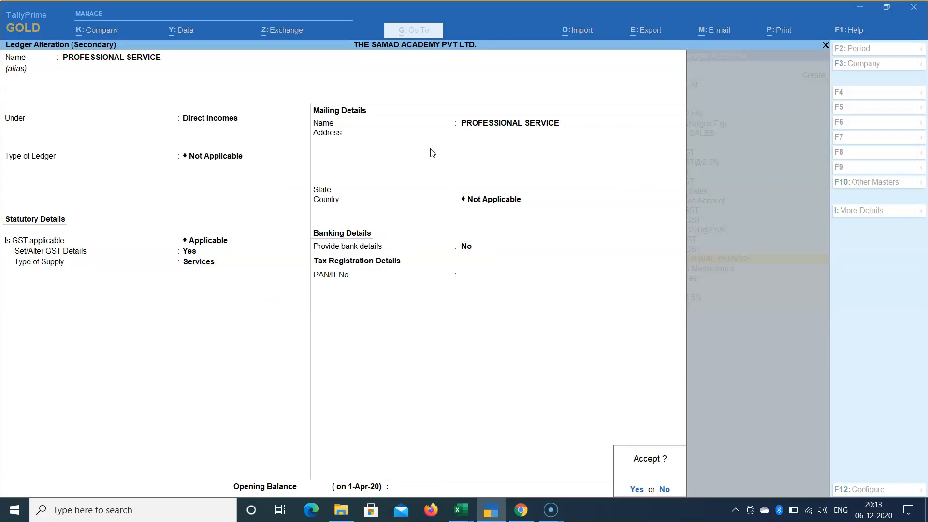
pyautogui.press('Return')
# Step: Keep the service amount of 30,000 and the 2,700 each for Output CGST and Output SGST, and finish the list of lines
pyautogui.press('Return')
pyautogui.press('Return')
pyautogui.press('Return')
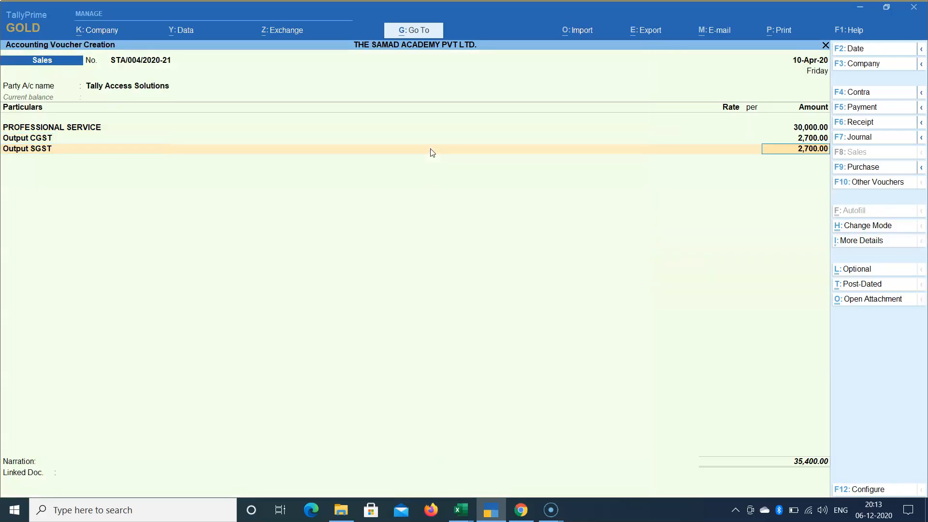
pyautogui.press('Return')
pyautogui.press('Return')
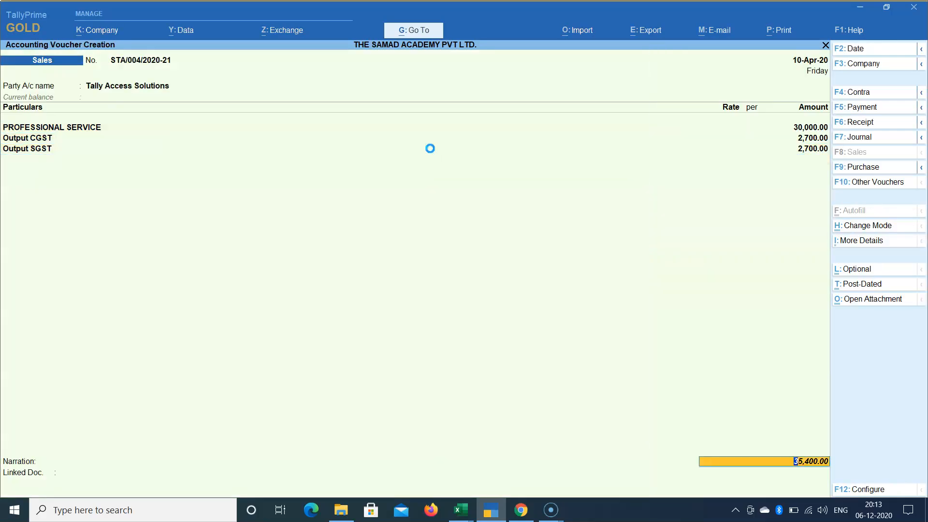
pyautogui.press('Return')
pyautogui.press('Return')
pyautogui.press('Return')
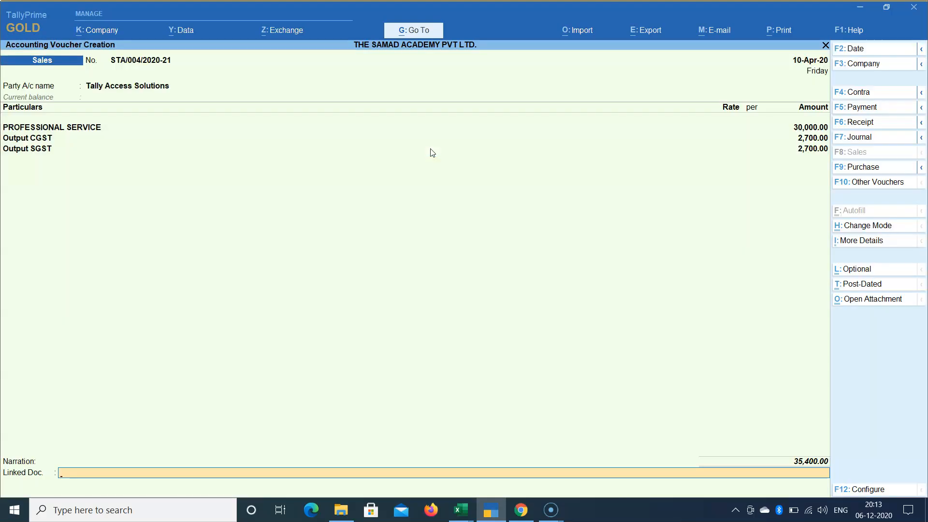
# Step: Leave the linked document empty, enter the narration BEING SALES INVOICE FOR AUDIT SERVICE RAISED and save the sales voucher
pyautogui.press('Return')
pyautogui.write('BE')
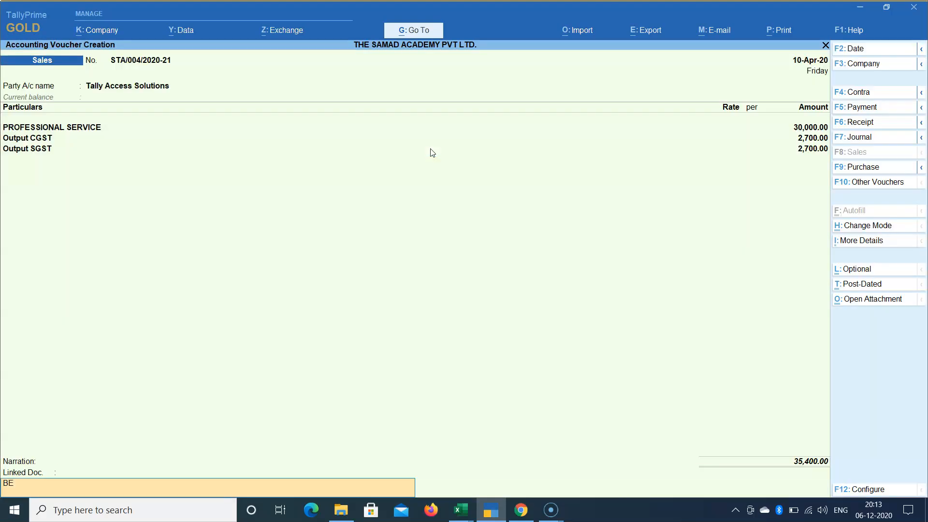
pyautogui.write('ING SALES INVOICE FOR AUDIT')
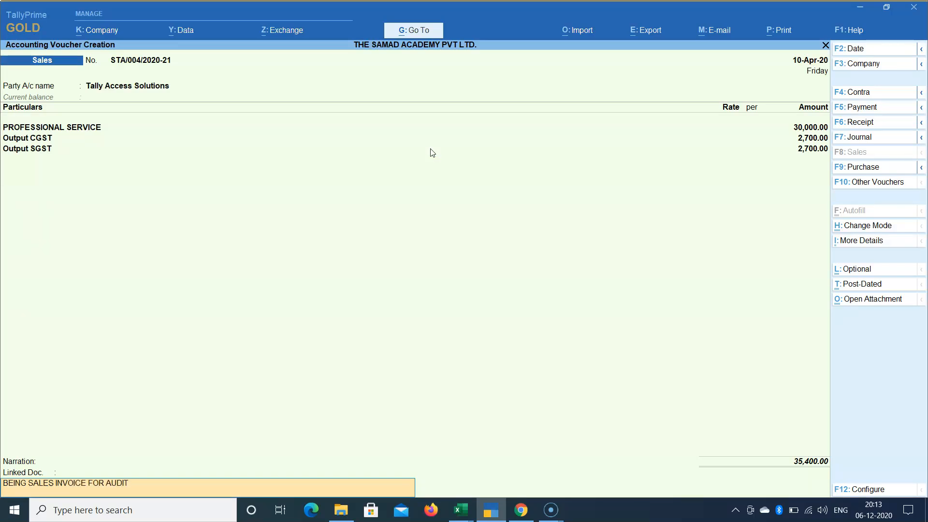
pyautogui.write(' SERVICE RAISED')
pyautogui.press('Return')
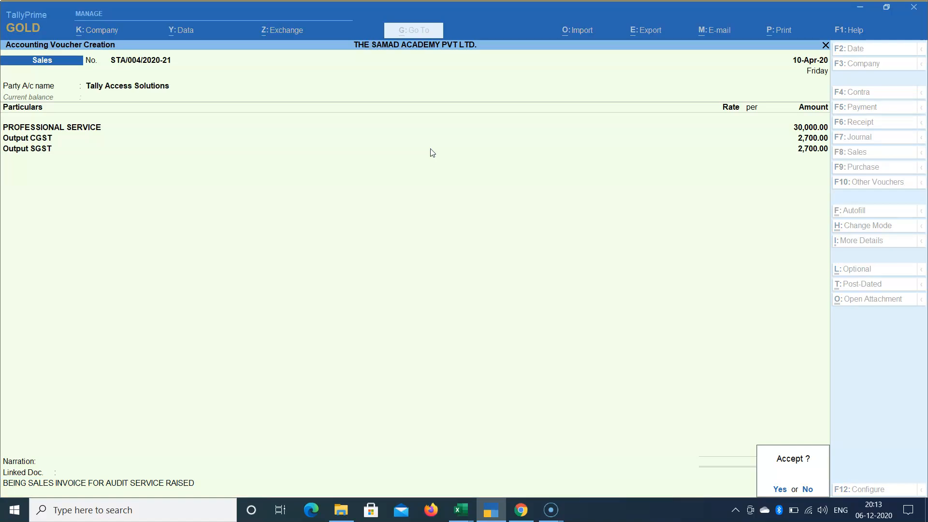
pyautogui.click(423, 151)
pyautogui.press('Return')
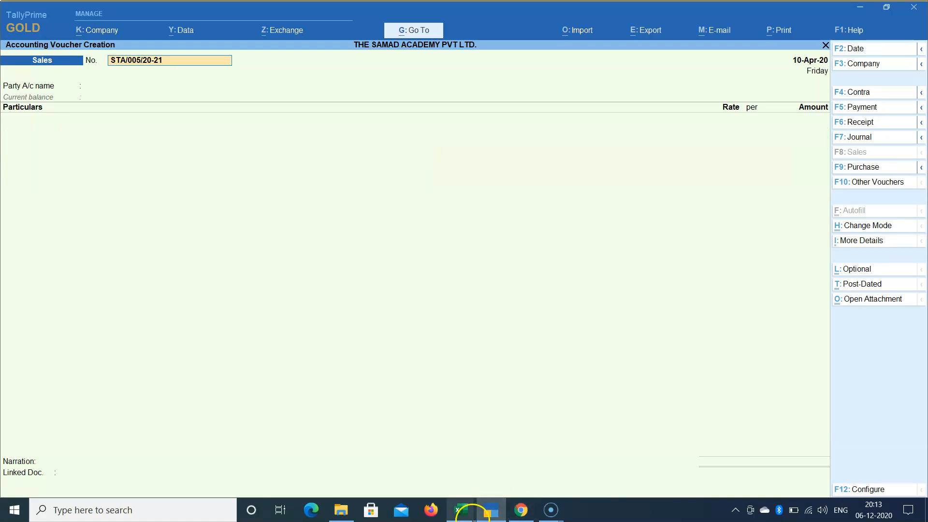
# Step: Switch to the Excel sheet and examine the 12-Apr-20 air conditioner repair entry for its party, supplier invoice, SAC code and GST rate
pyautogui.click(460, 510)
pyautogui.click(502, 473)
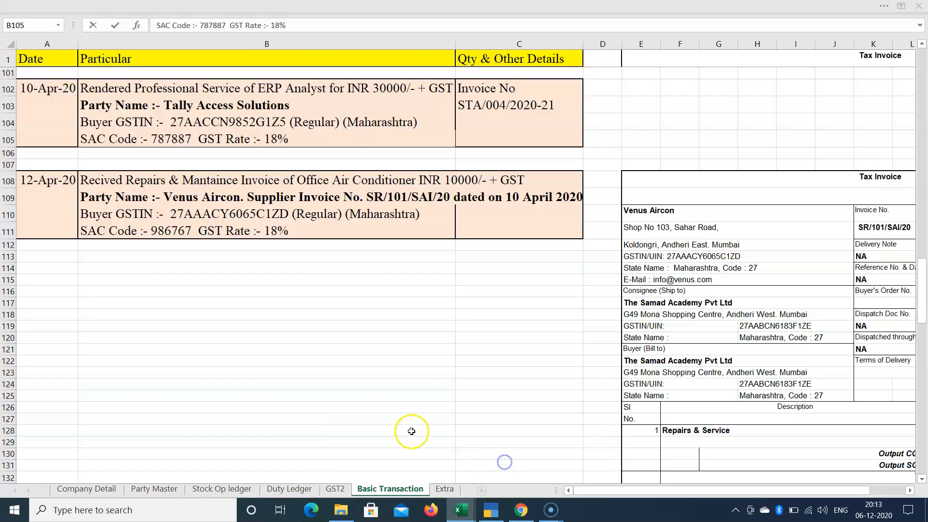
pyautogui.click(53, 181)
pyautogui.scroll(-2, 69, 195)
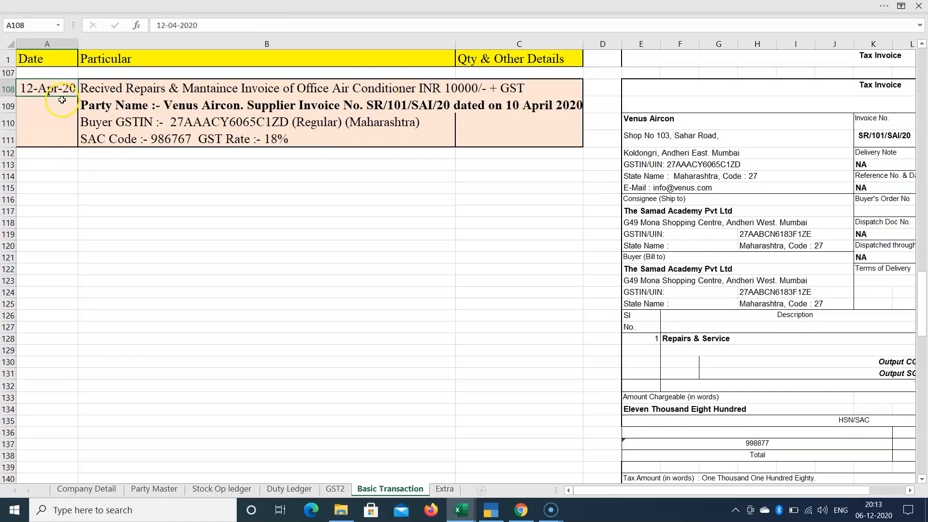
pyautogui.click(155, 229)
pyautogui.click(46, 90)
pyautogui.moveTo(114, 89); pyautogui.dragTo(130, 140)
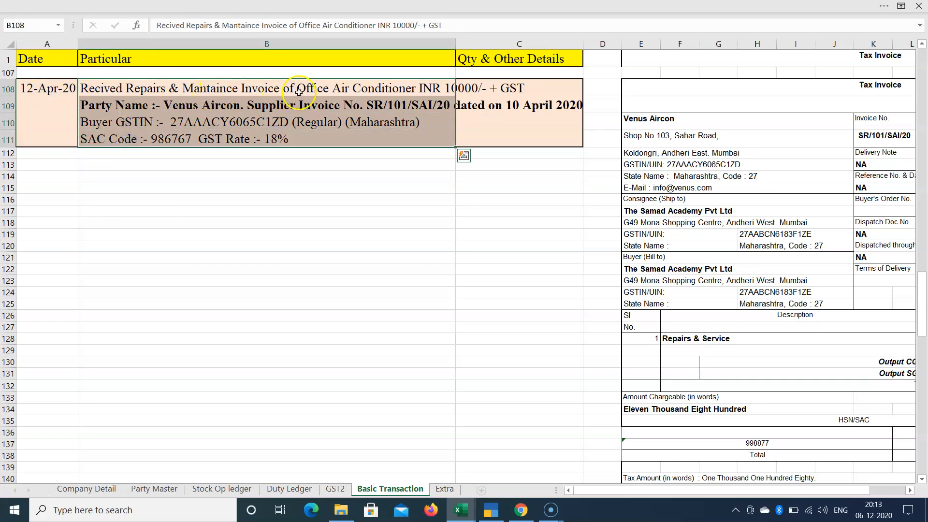
pyautogui.click(331, 91)
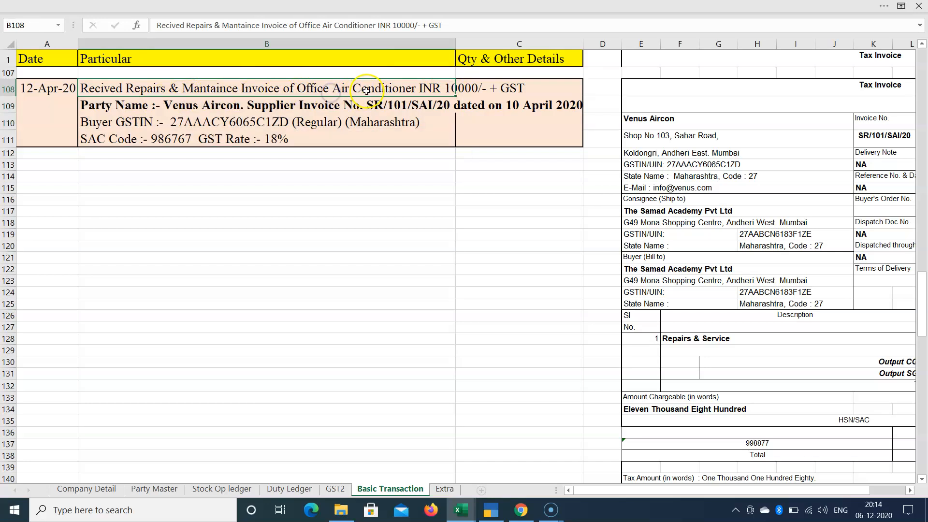
pyautogui.click(459, 209)
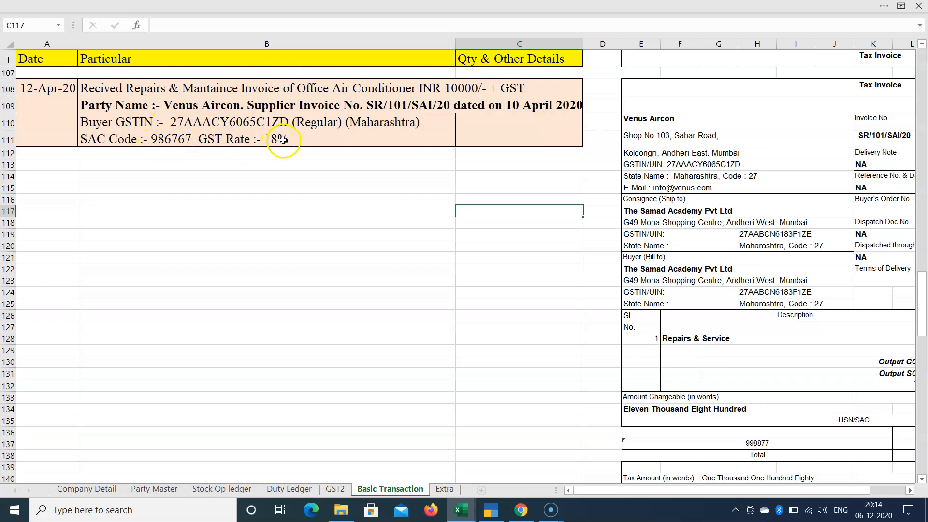
pyautogui.moveTo(43, 89); pyautogui.dragTo(338, 141)
# Step: Examine the header of the Venus Aircon tax invoice for the supplier, consignee, buyer, invoice number and date
pyautogui.moveTo(650, 491); pyautogui.dragTo(684, 491)
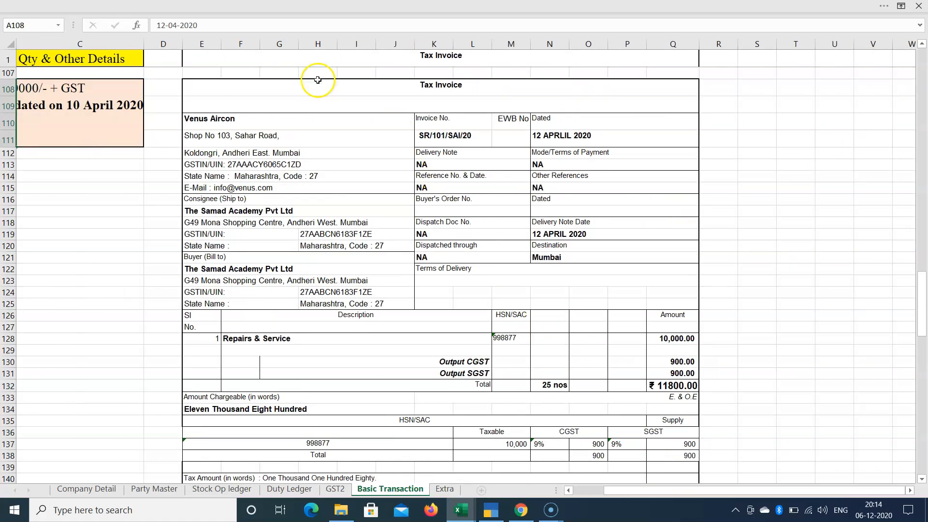
pyautogui.click(238, 125)
pyautogui.moveTo(239, 124); pyautogui.dragTo(234, 185)
pyautogui.moveTo(198, 209); pyautogui.dragTo(212, 303)
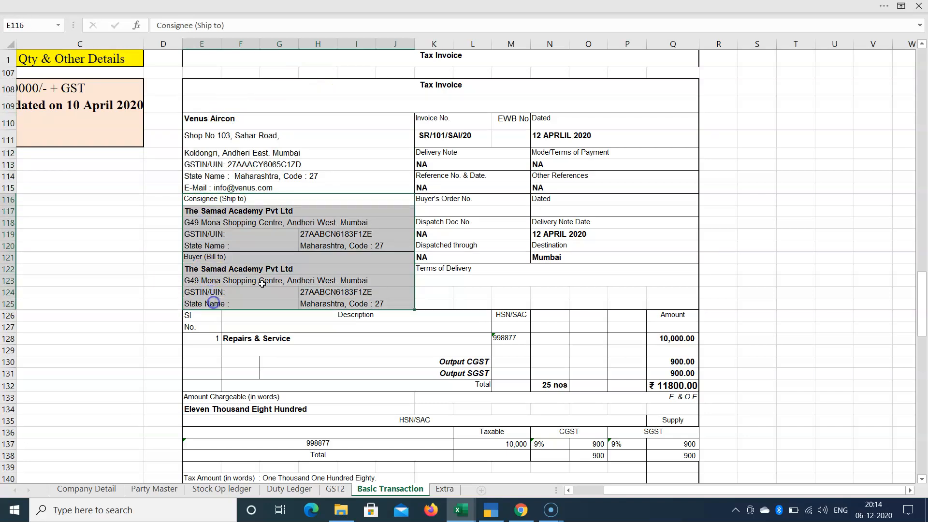
pyautogui.moveTo(428, 121); pyautogui.dragTo(468, 238)
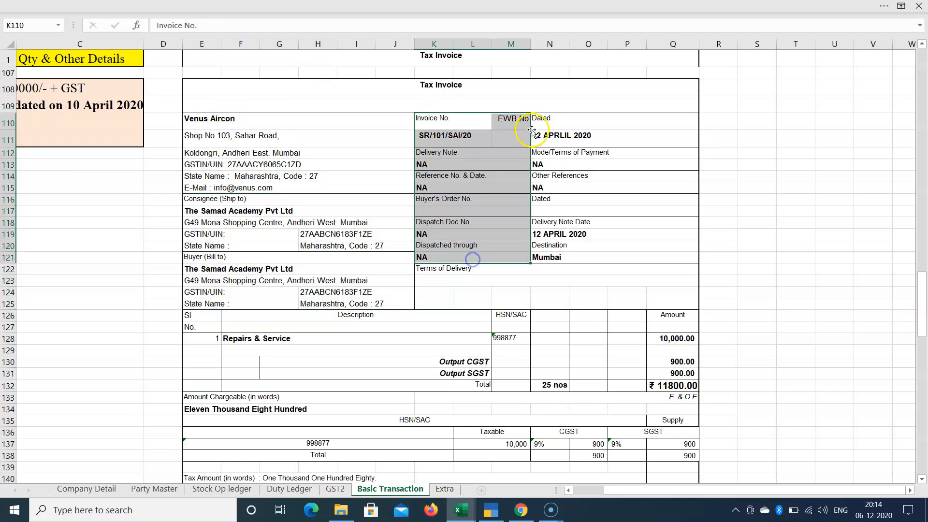
pyautogui.click(541, 139)
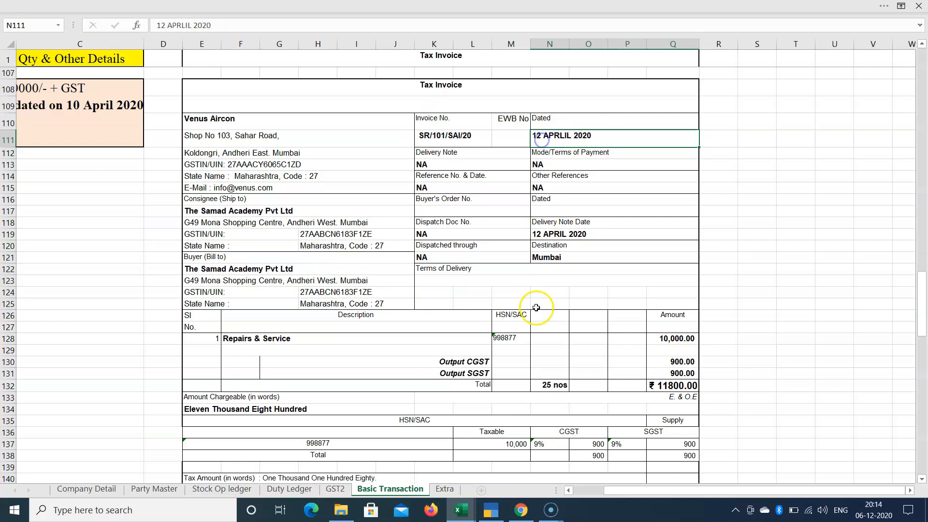
# Step: Examine the Repairs & Service line, the CGST and SGST amounts and the HSN/SAC tax summary of the Venus Aircon invoice
pyautogui.moveTo(197, 341); pyautogui.dragTo(674, 339)
pyautogui.click(484, 360)
pyautogui.moveTo(485, 360); pyautogui.dragTo(676, 373)
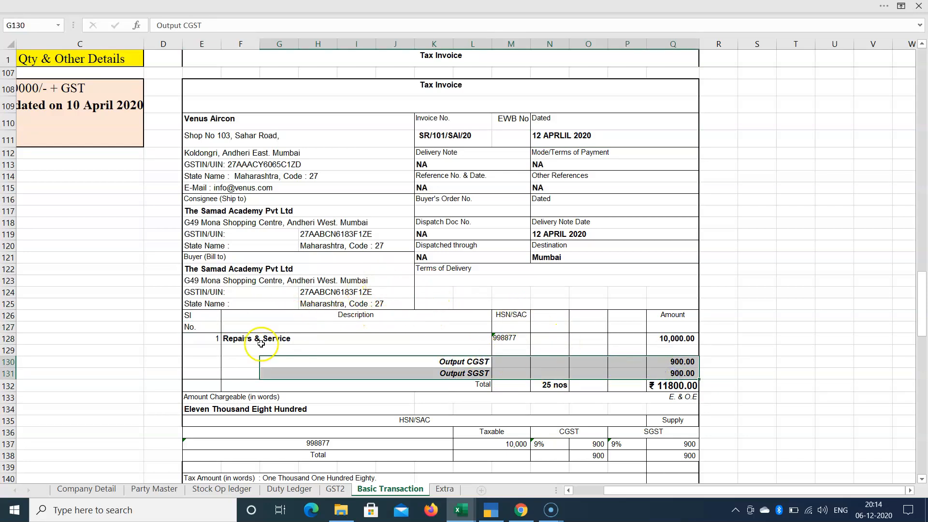
pyautogui.moveTo(236, 360); pyautogui.dragTo(676, 372)
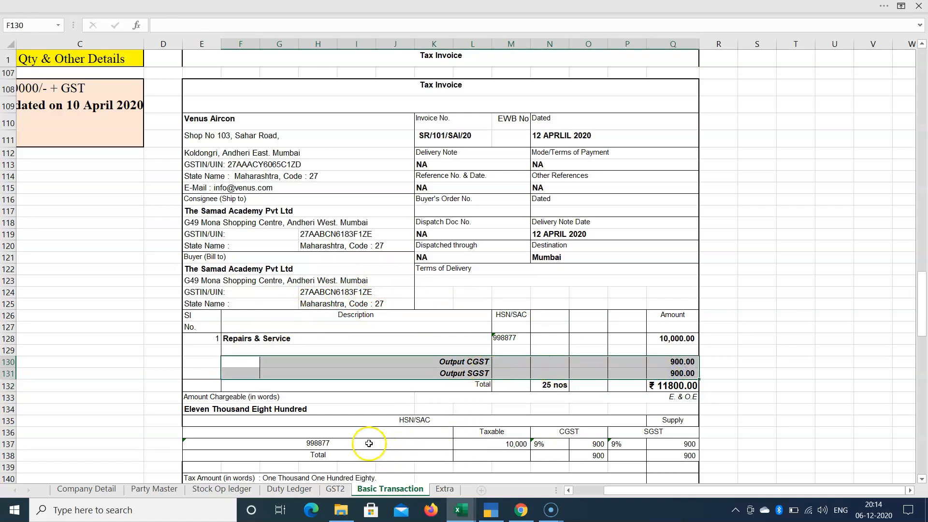
pyautogui.click(369, 444)
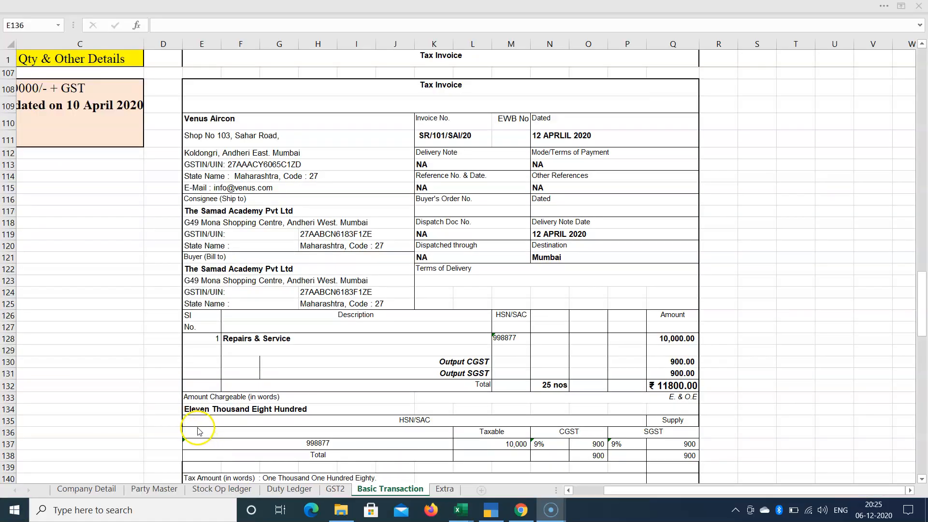
pyautogui.click(194, 425)
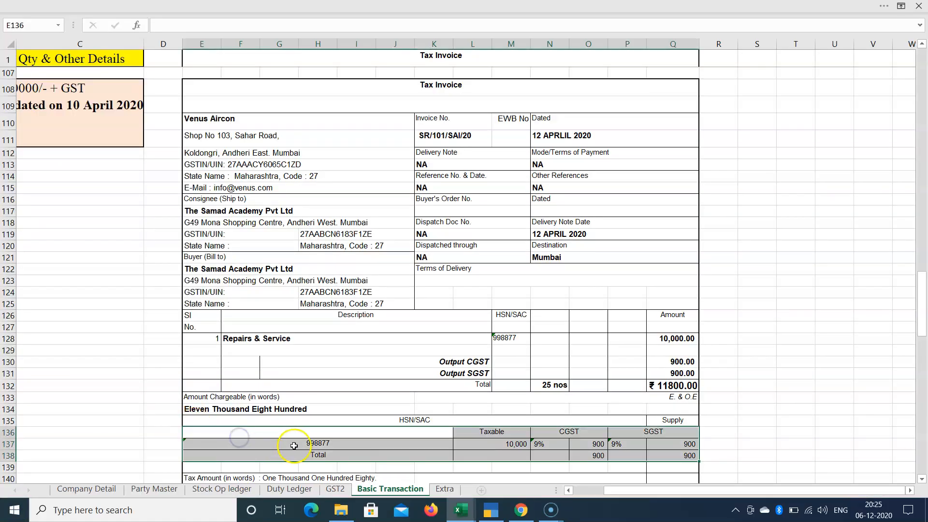
pyautogui.moveTo(195, 88); pyautogui.dragTo(443, 430)
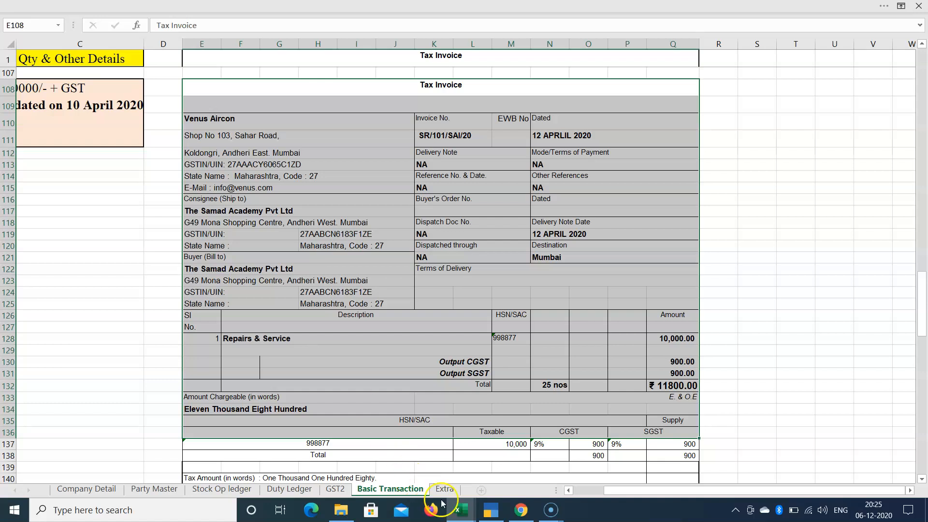
# Step: Switch to TallyPrime and leave the open Repairs & Mantainance ledger and voucher without saving, back to the Gateway of Tally
pyautogui.click(490, 510)
pyautogui.press('Escape')
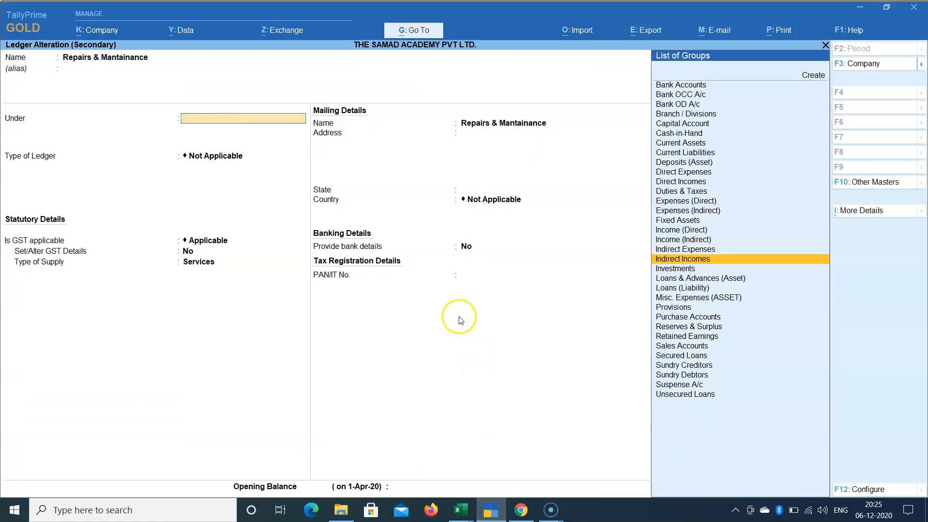
pyautogui.press('Escape')
pyautogui.press('y')
pyautogui.press('Escape')
pyautogui.press('Escape')
pyautogui.press('y')
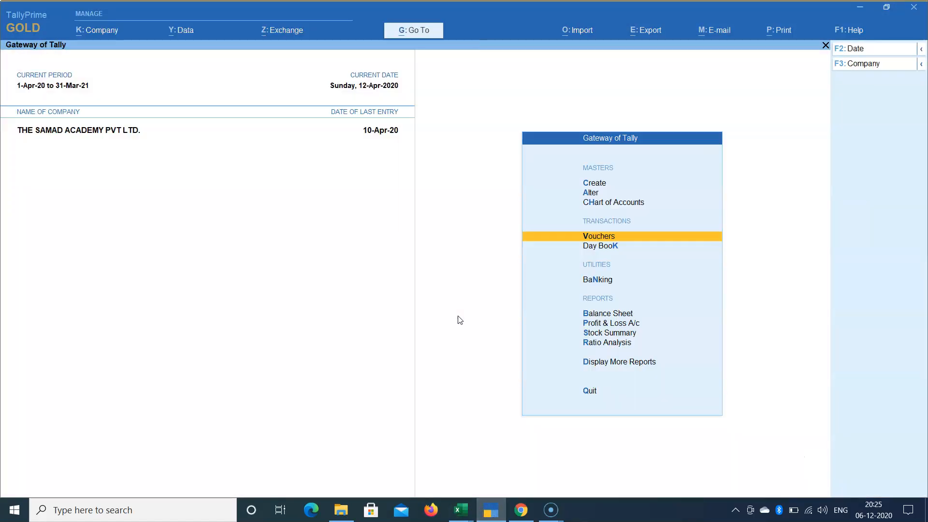
# Step: Start a new accounting voucher of the Purchase Expenses type
pyautogui.click(578, 241)
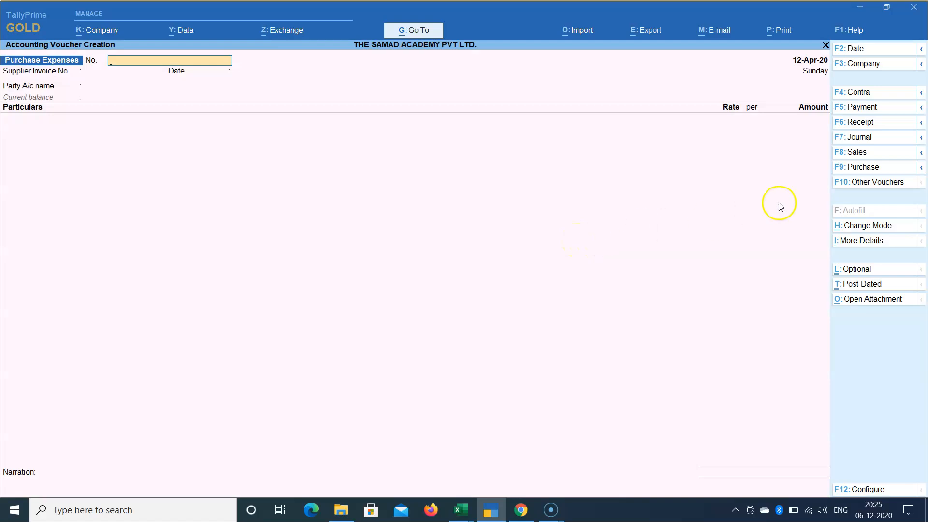
pyautogui.click(865, 167)
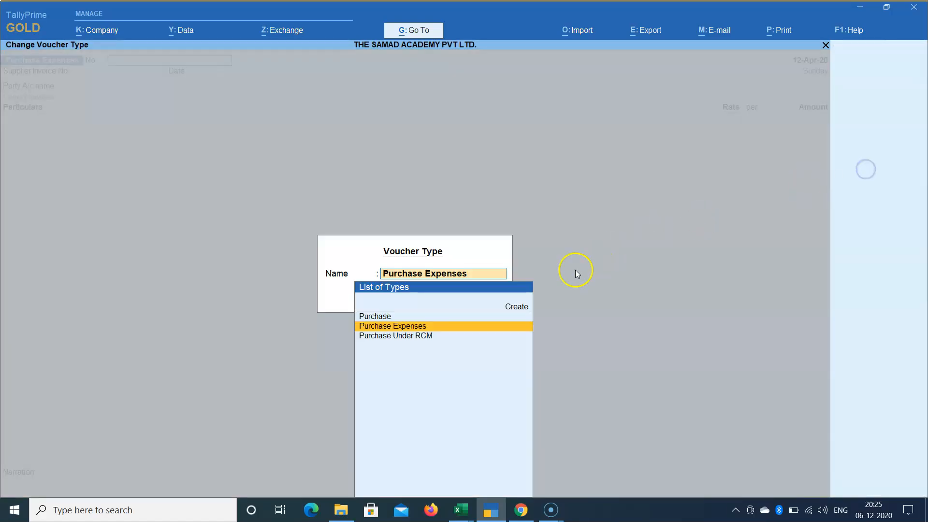
pyautogui.click(394, 331)
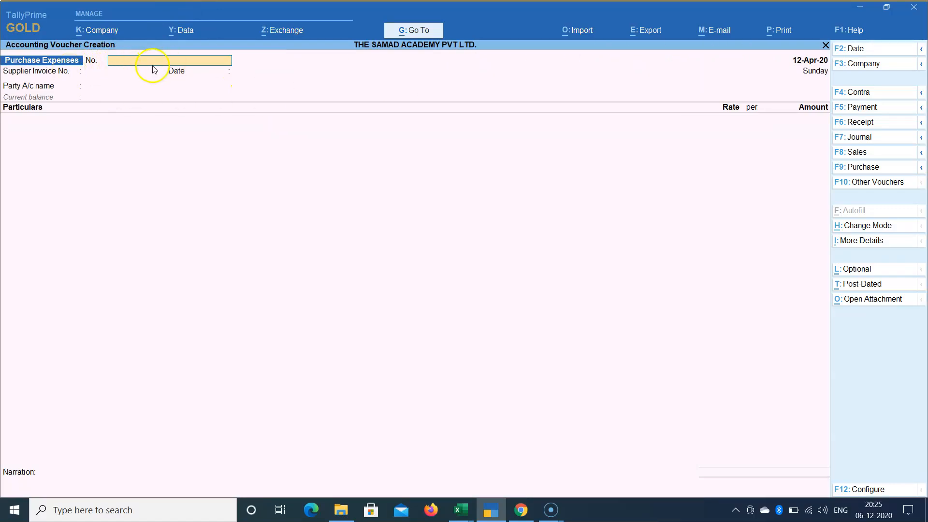
# Step: Copy invoice number SR/101/SAI/20 from the Excel invoice and enter it as the TallyPrime voucher number and supplier invoice number
pyautogui.hotkey('alt', 'Tab')
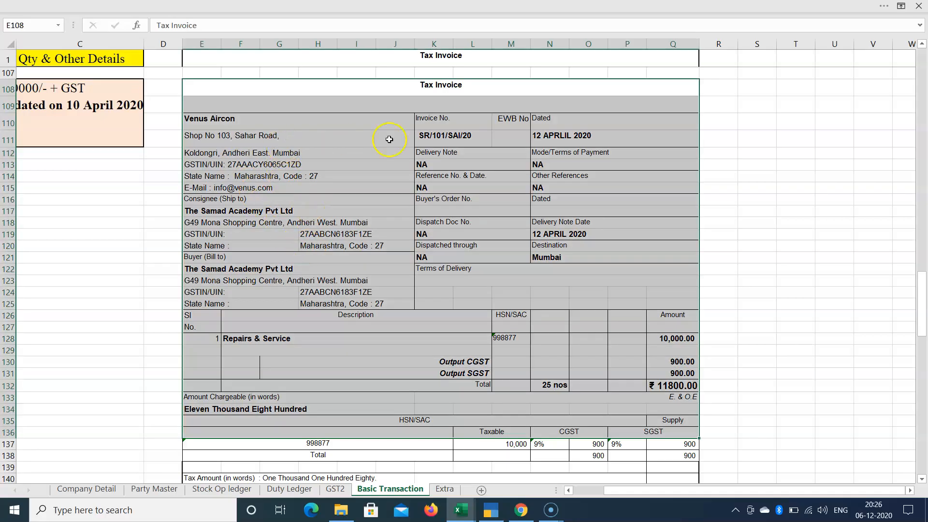
pyautogui.click(475, 138)
pyautogui.doubleClick(477, 136)
pyautogui.moveTo(476, 136); pyautogui.dragTo(413, 136)
pyautogui.hotkey('ctrl', 'c')
pyautogui.hotkey('alt', 'Tab')
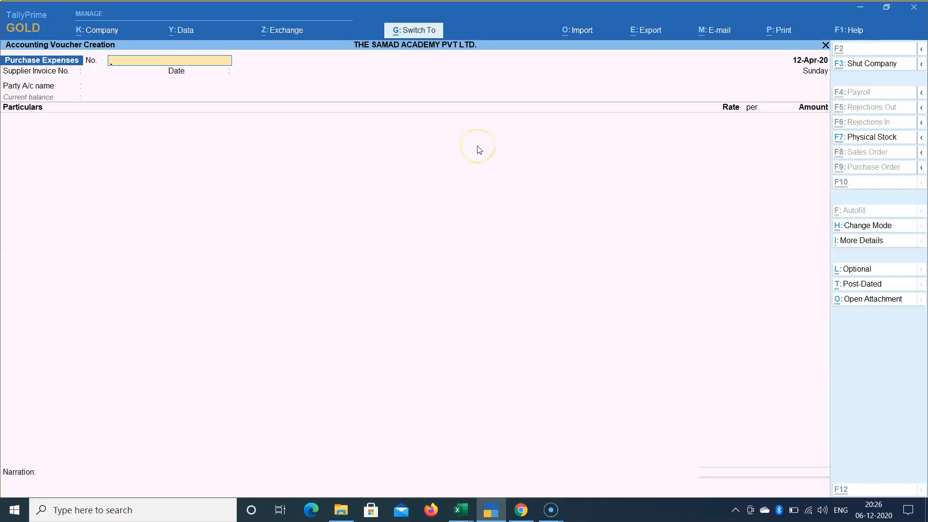
pyautogui.hotkey('ctrl', 'alt', 'v')
pyautogui.press('Return')
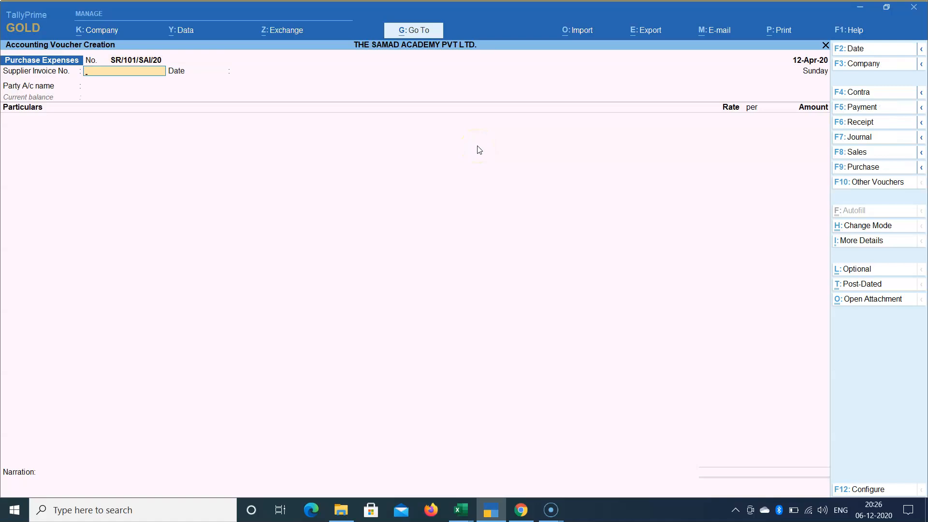
pyautogui.hotkey('ctrl', 'alt', 'v')
pyautogui.press('Return')
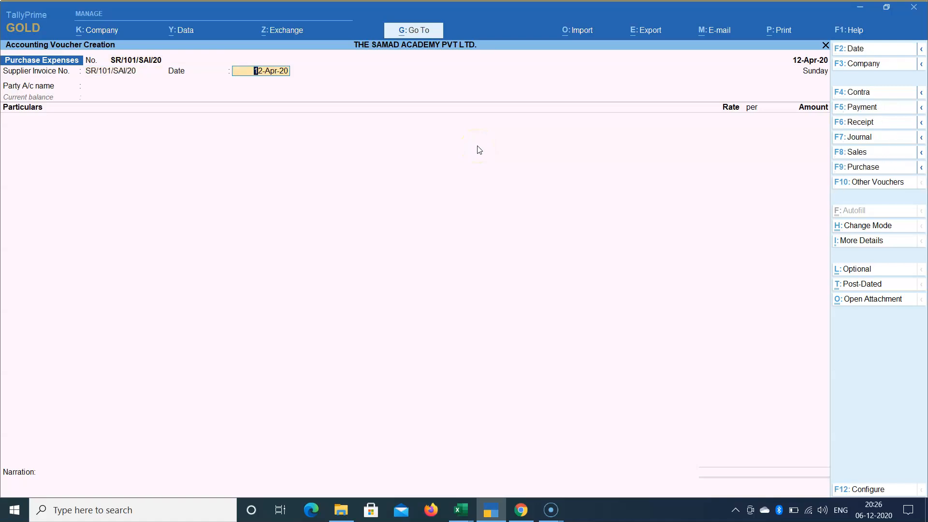
# Step: Accept 12-Apr-20 as the supplier invoice date and choose Venus Aircon as the party account, checking the supplier name on the Excel invoice
pyautogui.press('Return')
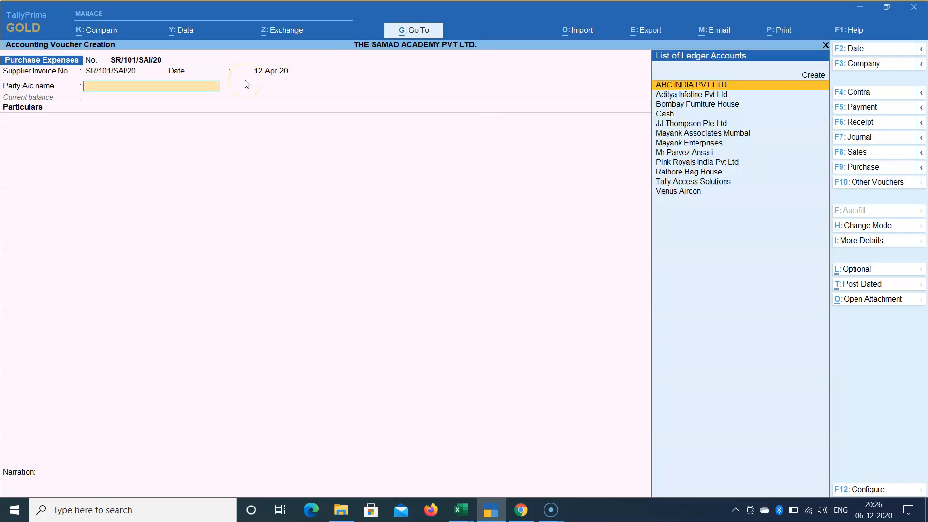
pyautogui.hotkey('alt', 'Tab')
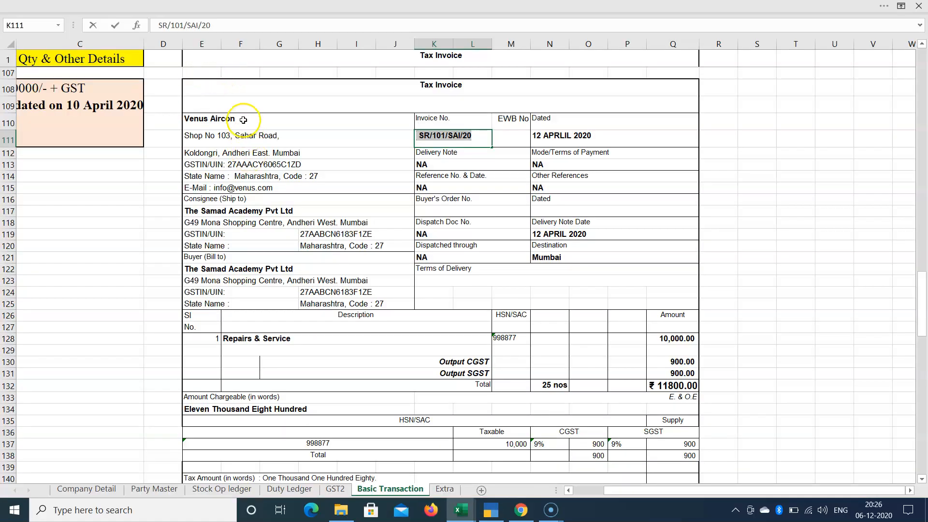
pyautogui.doubleClick(244, 120)
pyautogui.moveTo(244, 120); pyautogui.dragTo(173, 120)
pyautogui.hotkey('alt', 'Tab')
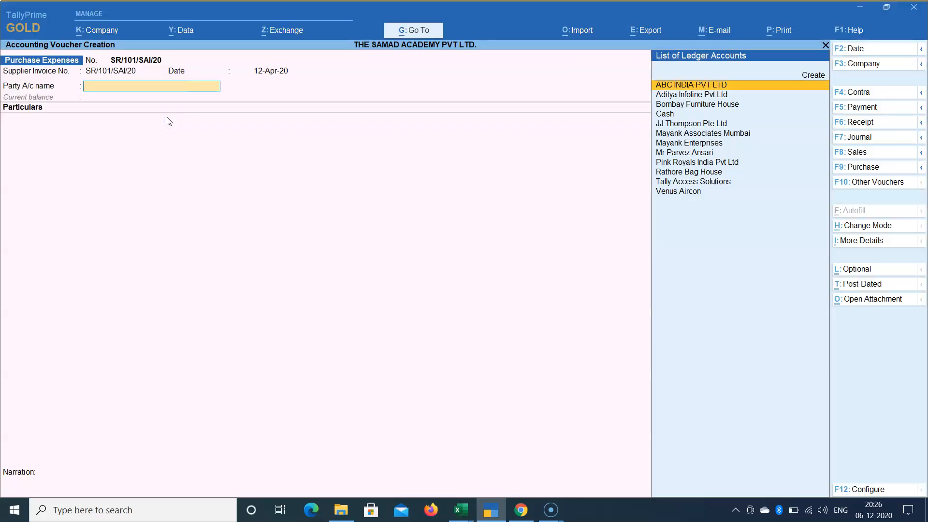
pyautogui.write('VE')
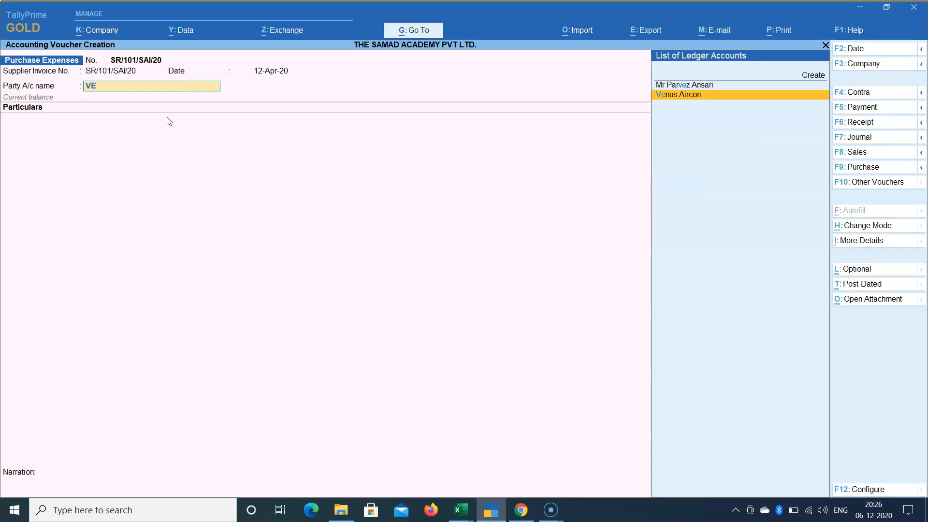
pyautogui.press('Return')
# Step: Open the Venus Aircon ledger from the party field, check its group and GST registration details, and accept it
pyautogui.press('Escape')
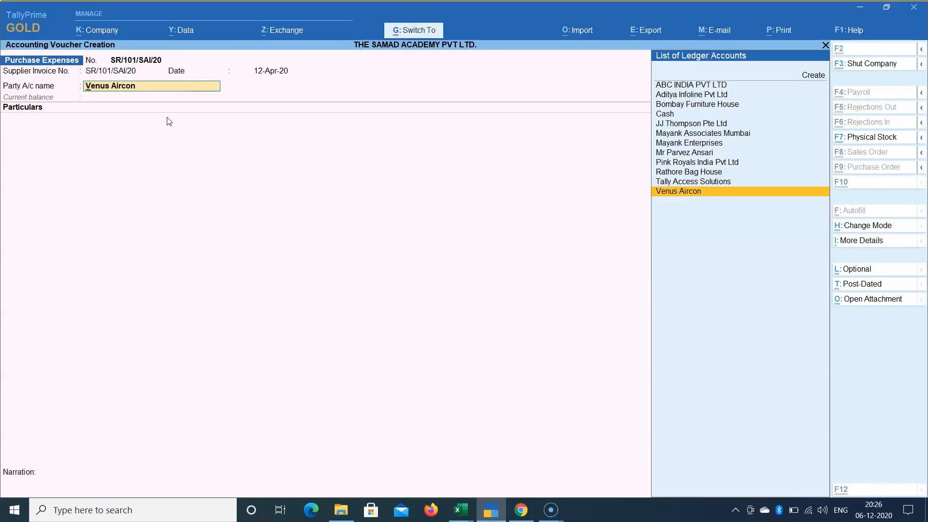
pyautogui.hotkey('ctrl', 'Return')
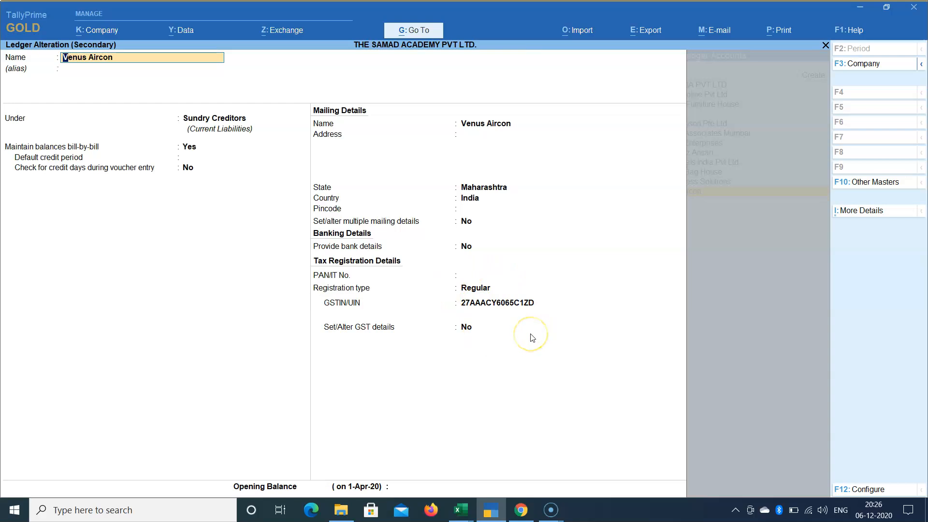
pyautogui.press('Return')
pyautogui.press('ctrl')
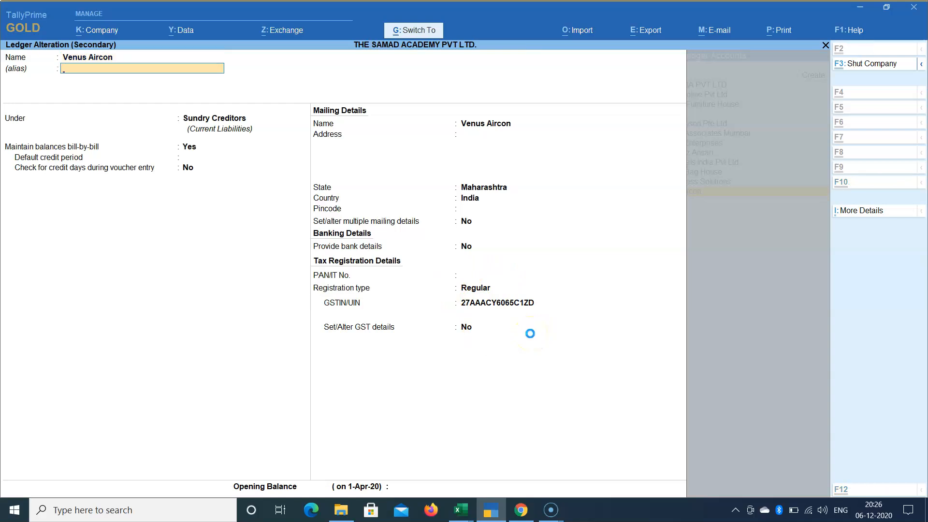
pyautogui.hotkey('ctrl', 'a')
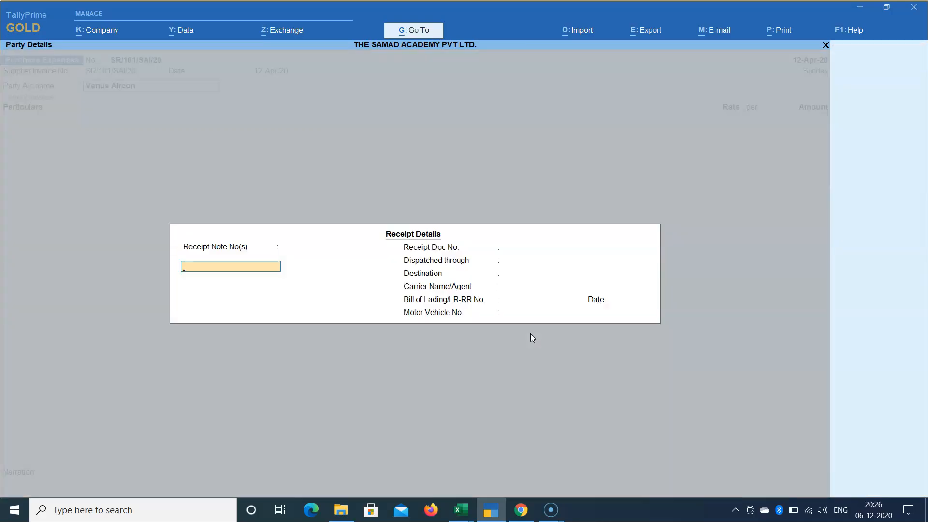
# Step: Leave all receipt details blank, including receipt note, dispatch, bill of lading and motor vehicle fields
pyautogui.press('Return')
pyautogui.press('Return')
pyautogui.press('Return')
pyautogui.press('Return')
pyautogui.press('Return')
pyautogui.press('Return')
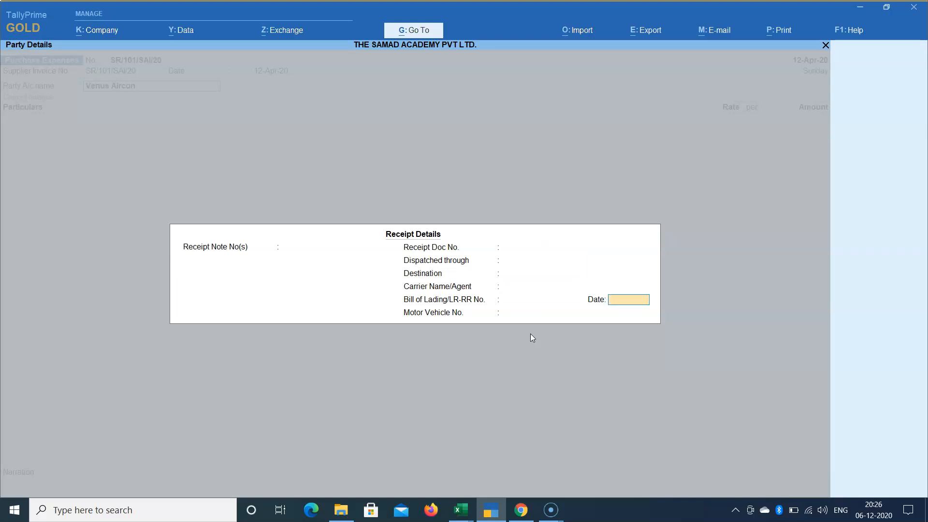
pyautogui.press('Return')
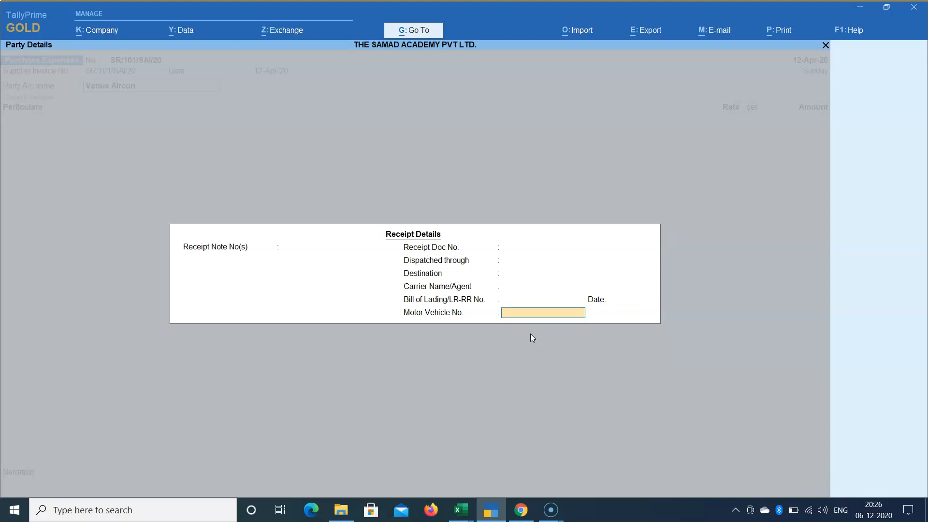
pyautogui.press('Return')
# Step: Accept the party details with Venus Aircon as supplier and The Samad Academy Pvt Ltd as consignee
pyautogui.press('Return')
pyautogui.press('Return')
pyautogui.press('Return')
pyautogui.press('Return')
pyautogui.press('Return')
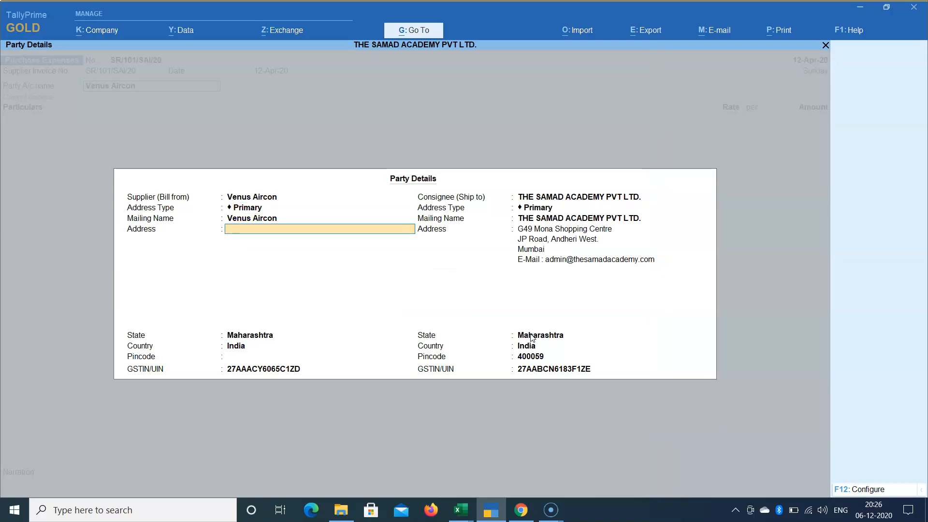
pyautogui.press('Return')
pyautogui.press('Return')
pyautogui.press('Return')
pyautogui.press('Return')
pyautogui.press('Return')
pyautogui.press('Return')
pyautogui.press('Return')
pyautogui.press('Return')
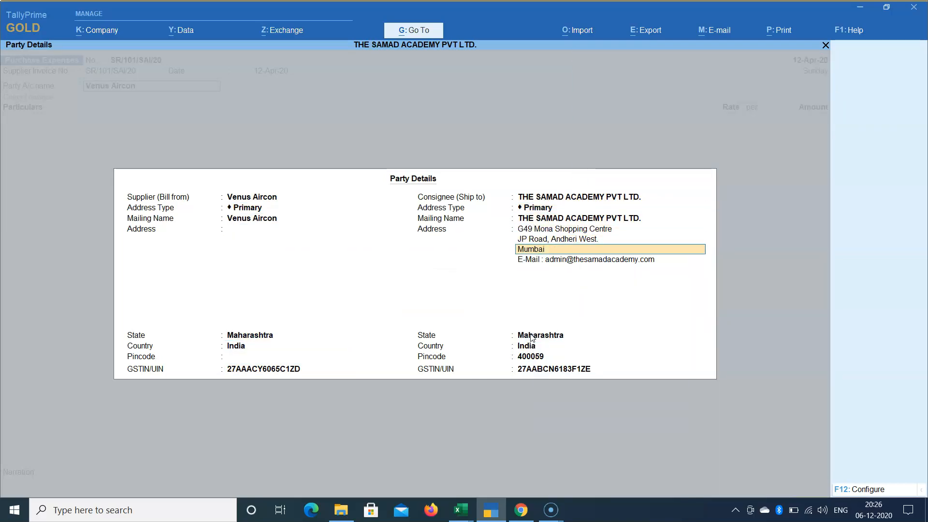
pyautogui.press('Return')
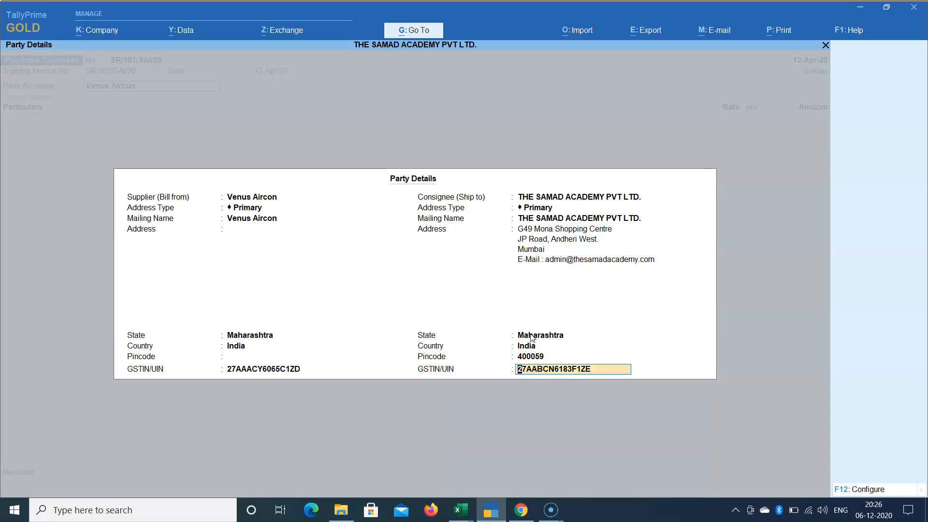
pyautogui.press('Return')
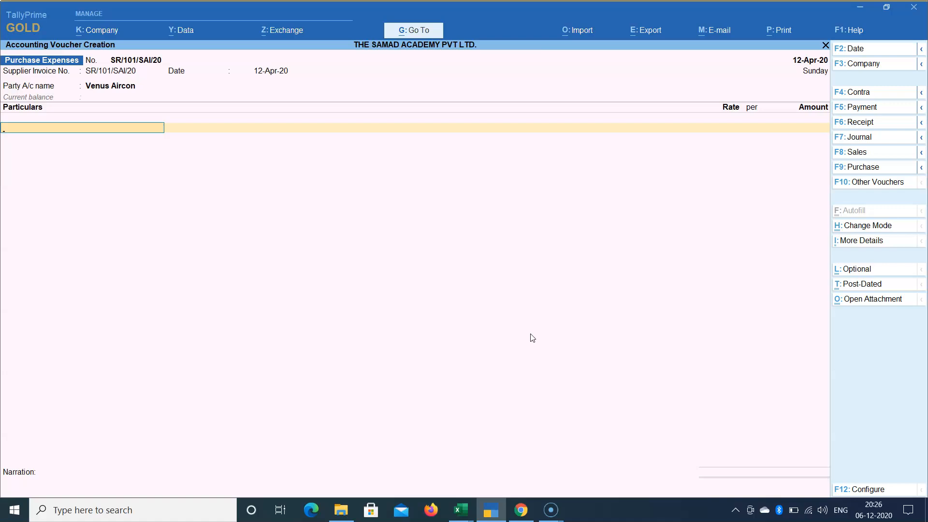
# Step: Copy Repairs & Service from the Excel invoice and create a TallyPrime ledger named Repairs & Service Expenses
pyautogui.hotkey('alt', 'Tab')
pyautogui.click(304, 339)
pyautogui.doubleClick(304, 340)
pyautogui.moveTo(304, 340); pyautogui.dragTo(210, 341)
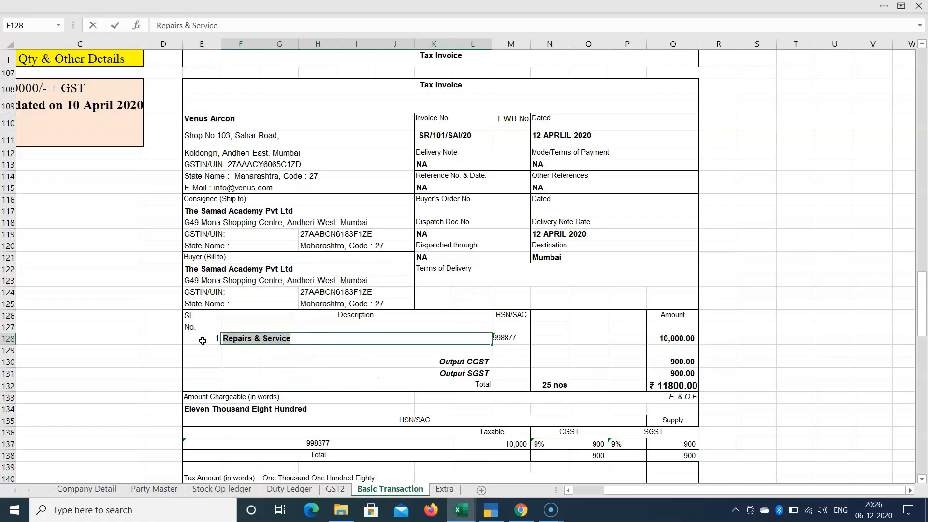
pyautogui.hotkey('ctrl', 'c')
pyautogui.hotkey('alt', 'Tab')
pyautogui.hotkey('alt', 'c')
pyautogui.hotkey('ctrl', 'alt', 'v')
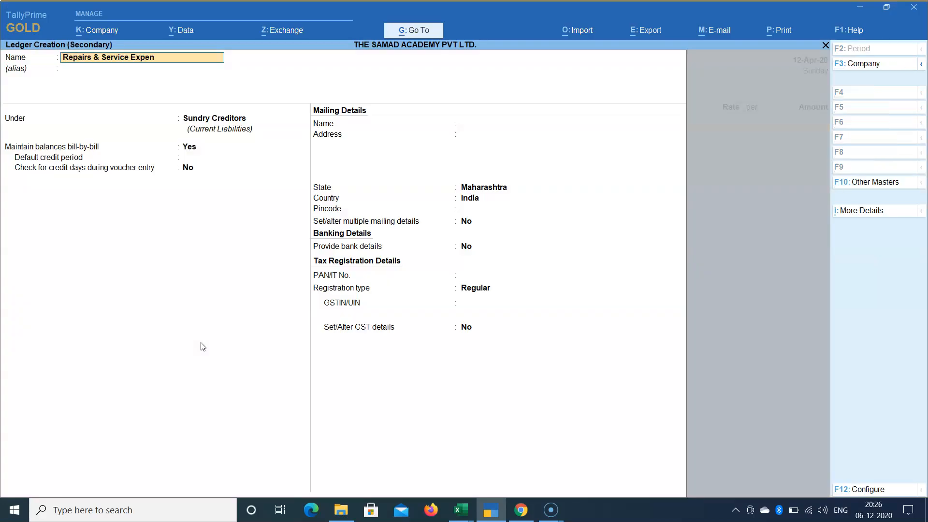
pyautogui.write('Expenses')
pyautogui.press('Return')
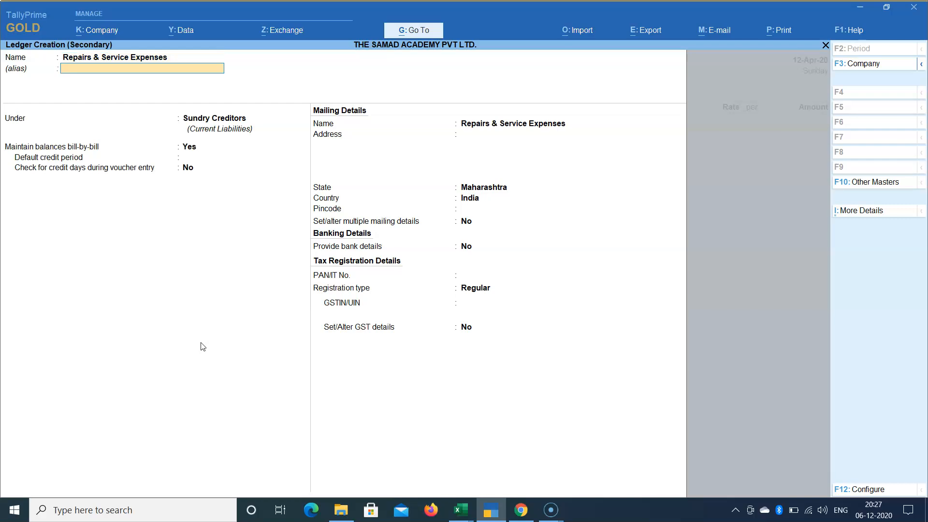
# Step: Group the ledger under Indirect Expenses and enable its GST details, with Service as the description
pyautogui.press('Return')
pyautogui.write('Ind')
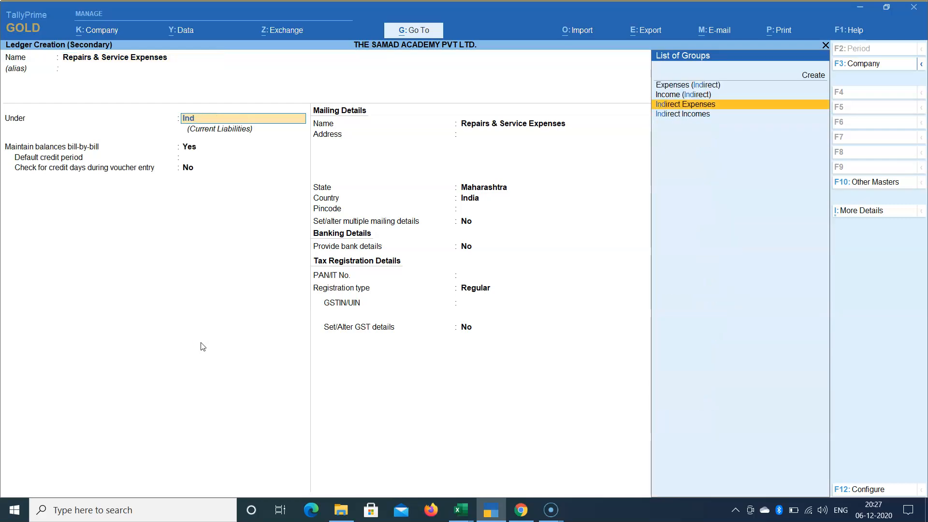
pyautogui.press('Return')
pyautogui.press('Return')
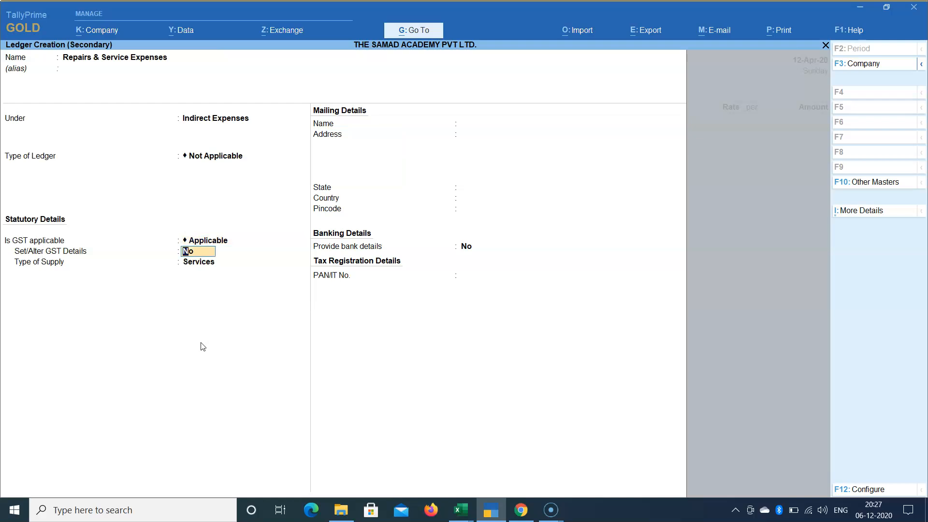
pyautogui.press('Return')
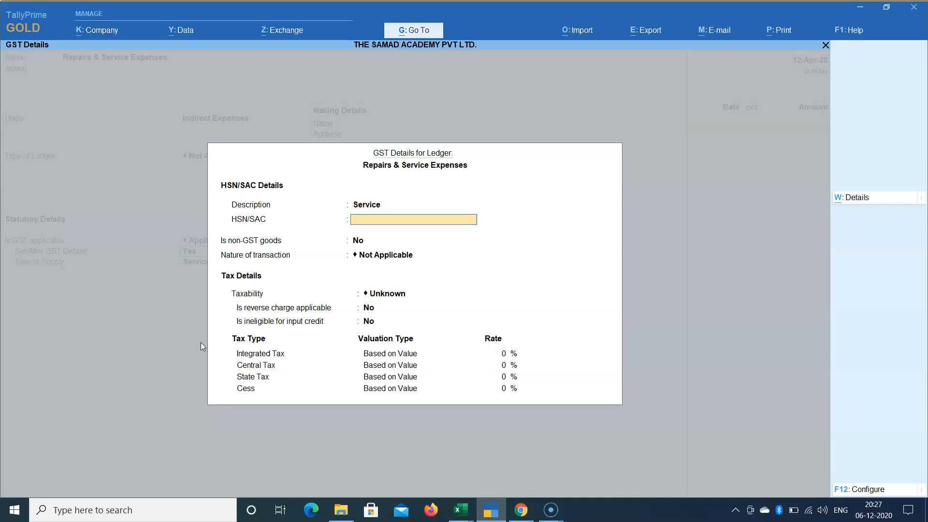
# Step: Look up the HSN/SAC code on the Excel invoice and enter 998877 in the ledger's GST details, keeping non-GST goods at No
pyautogui.hotkey('alt', 'Tab')
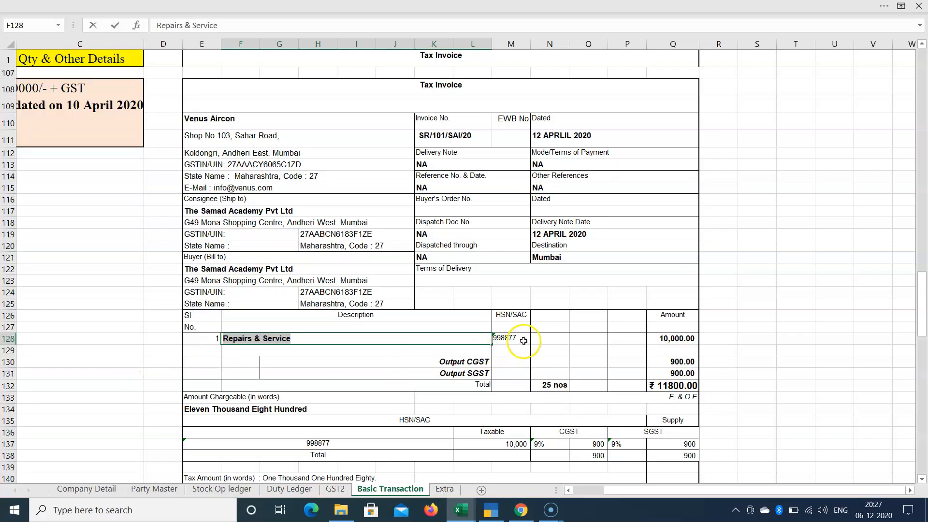
pyautogui.hotkey('alt', 'Tab')
pyautogui.write('99')
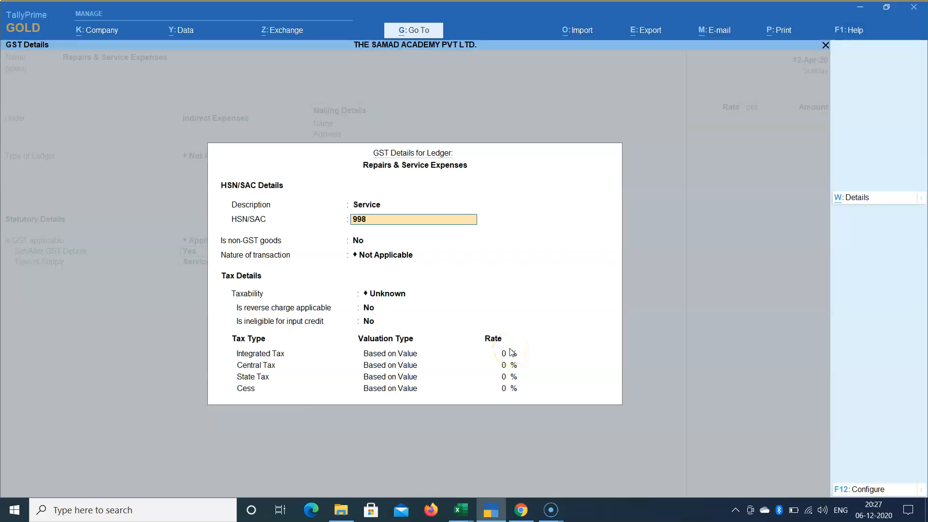
pyautogui.press('Return')
pyautogui.press('Return')
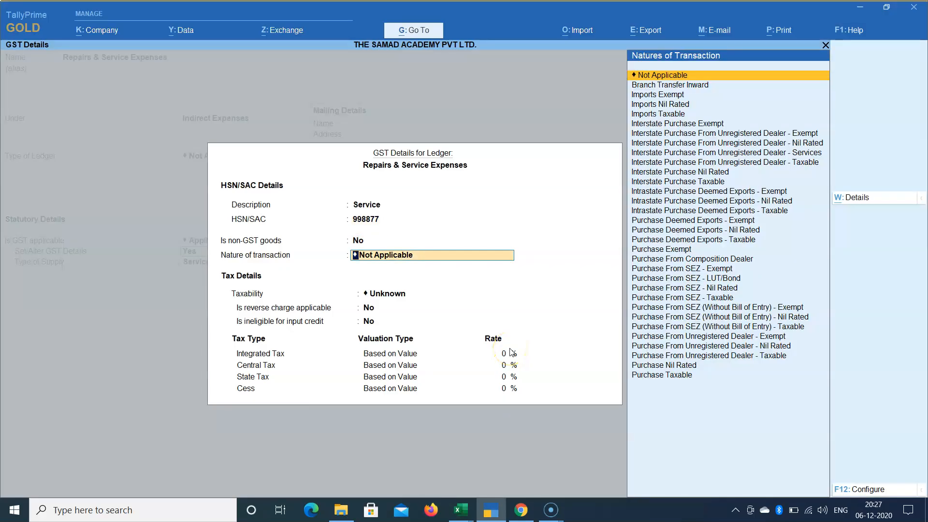
# Step: Keep the nature of transaction as Not Applicable and set the taxability to Taxable, with reverse charge at No
pyautogui.press('Return')
pyautogui.press('Down')
pyautogui.press('Down')
pyautogui.press('Down')
pyautogui.press('Return')
pyautogui.press('Return')
pyautogui.press('Return')
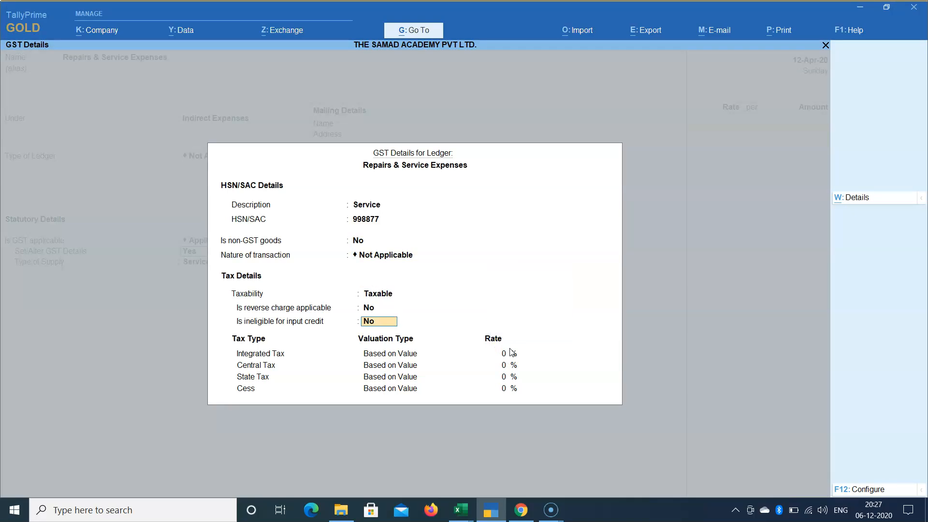
# Step: Set the integrated tax rate to 18% and save the Repairs & Service Expenses ledger
pyautogui.write('18')
pyautogui.press('Return')
pyautogui.press('Return')
pyautogui.press('Return')
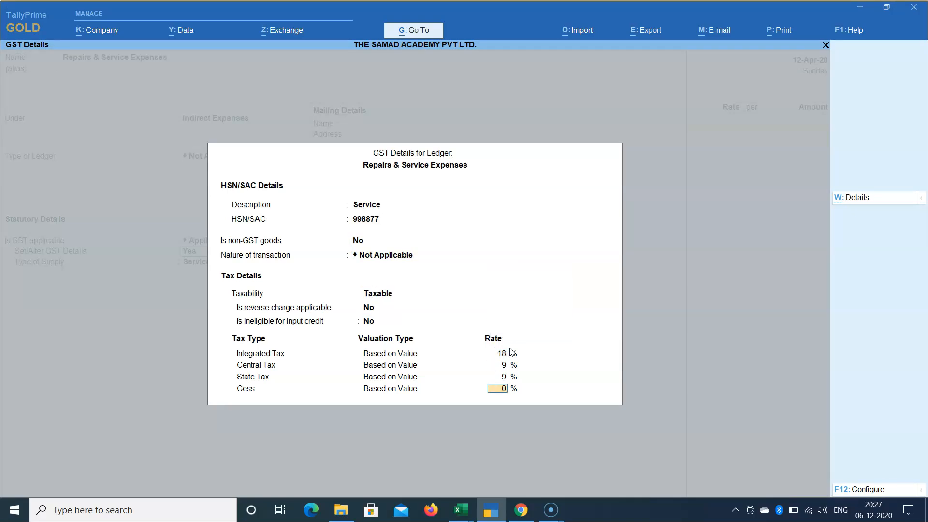
pyautogui.press('Return')
pyautogui.press('Return')
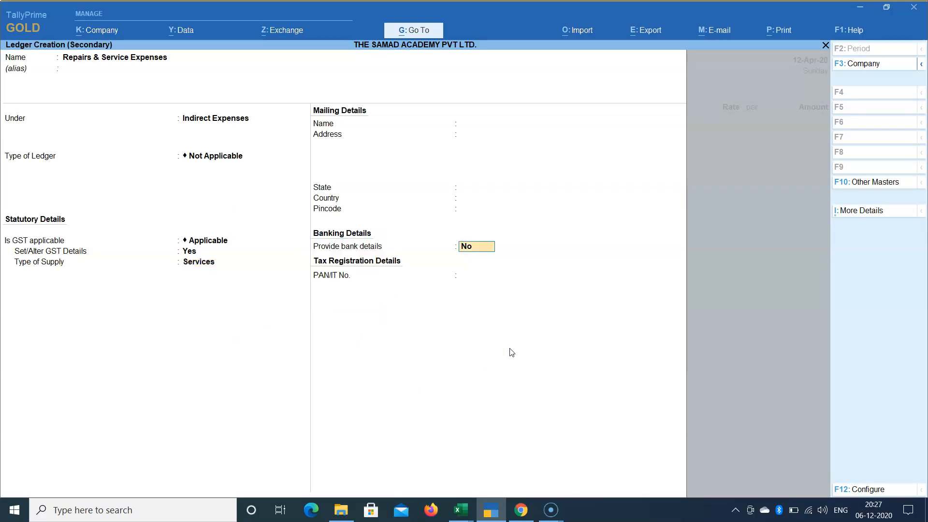
pyautogui.press('Return')
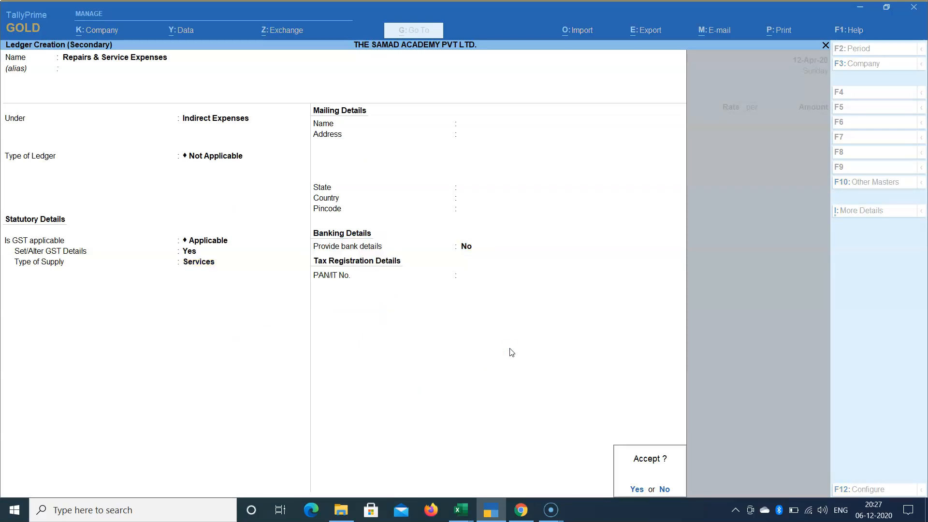
pyautogui.press('Return')
# Step: Enter 10000 as the amount of the Repairs & Service Expenses line
pyautogui.write('10000')
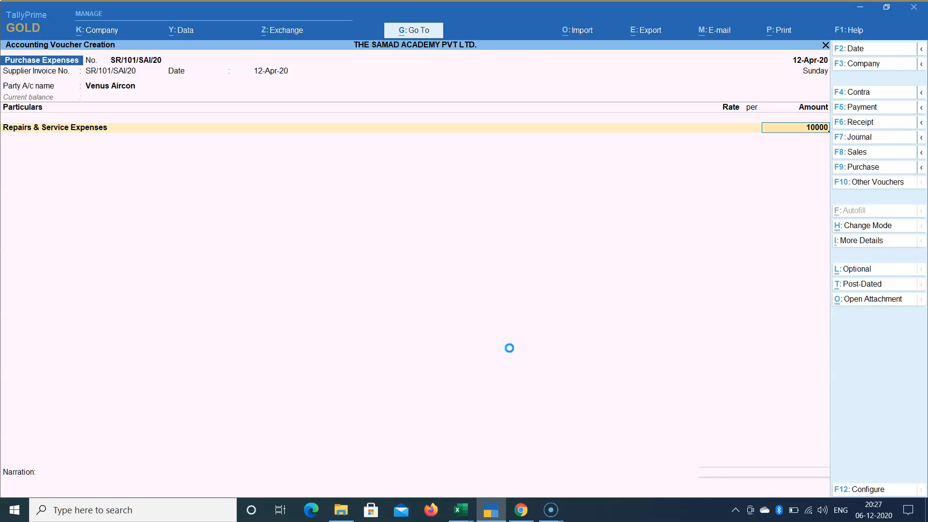
pyautogui.press('Return')
pyautogui.press('Return')
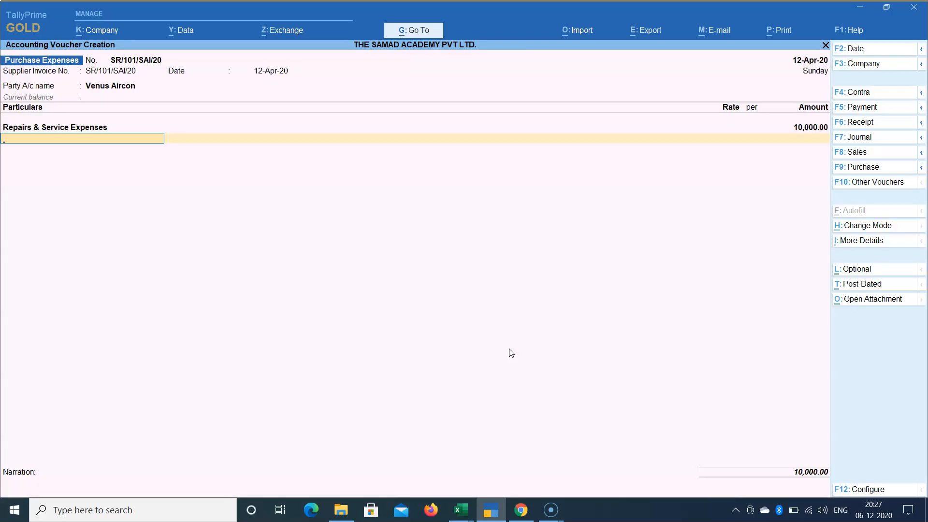
# Step: Add the Input CGST and Input SGST tax ledgers below the expense line with their calculated amounts
pyautogui.write('In')
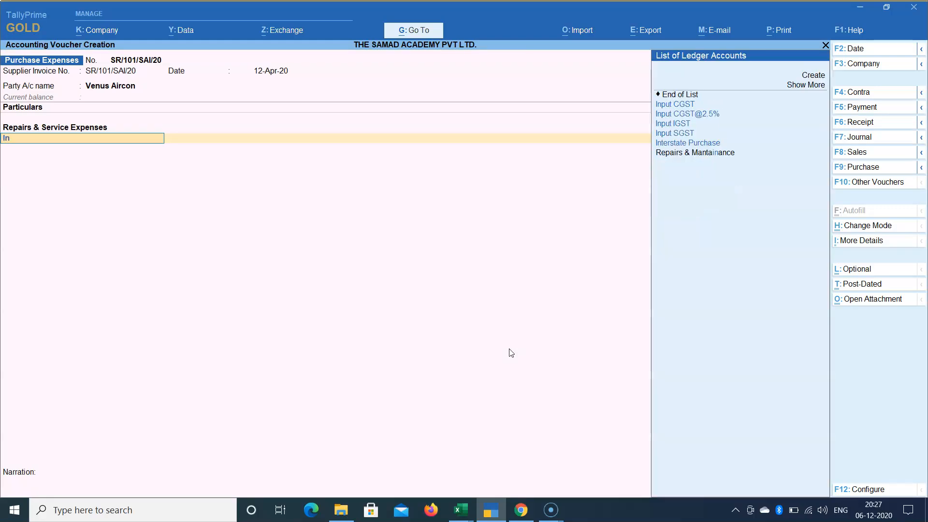
pyautogui.write('pu')
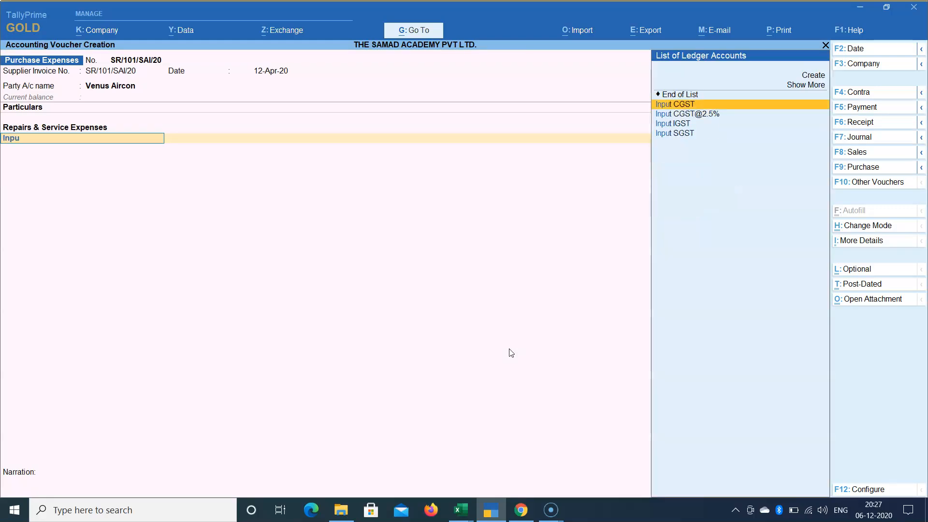
pyautogui.press('Return')
pyautogui.press('Return')
pyautogui.write('Inp')
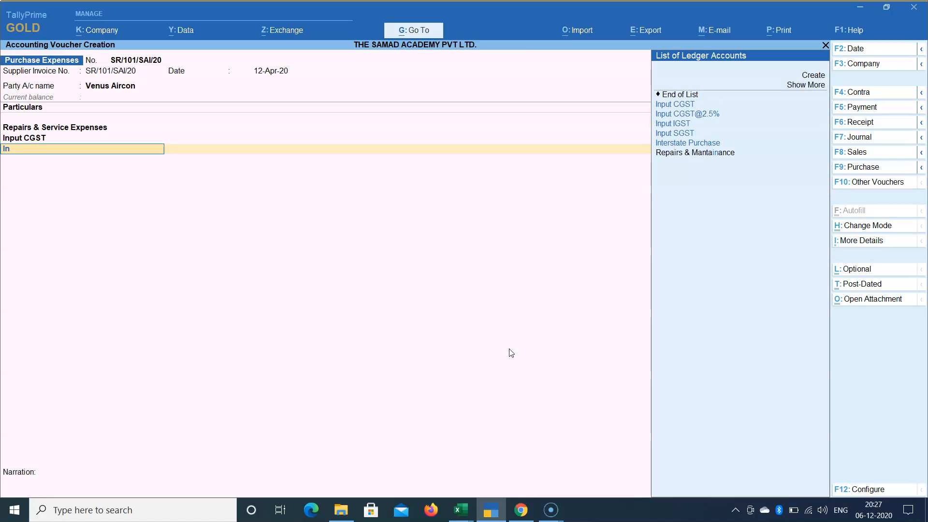
pyautogui.press('Down')
pyautogui.press('Down')
pyautogui.press('Down')
pyautogui.press('Down')
pyautogui.press('Return')
pyautogui.press('Return')
# Step: End the particulars list and accept the bill-wise details as New Ref SR/101/SAI/20 for 11,800.00 Cr
pyautogui.press('Return')
pyautogui.press('Return')
pyautogui.press('Return')
pyautogui.press('Return')
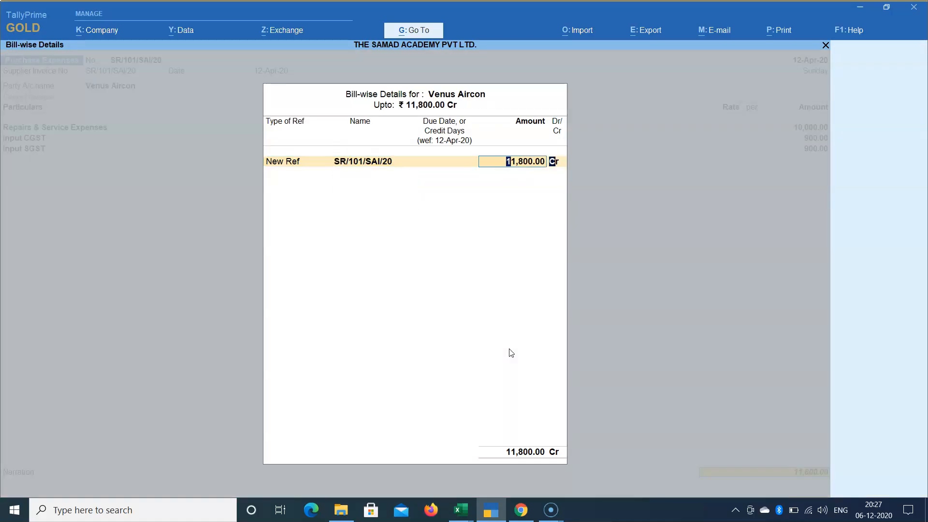
pyautogui.press('Return')
pyautogui.press('Return')
# Step: Enter the narration "being office expenses for air conditenr charges" and save the voucher
pyautogui.write('being office expens')
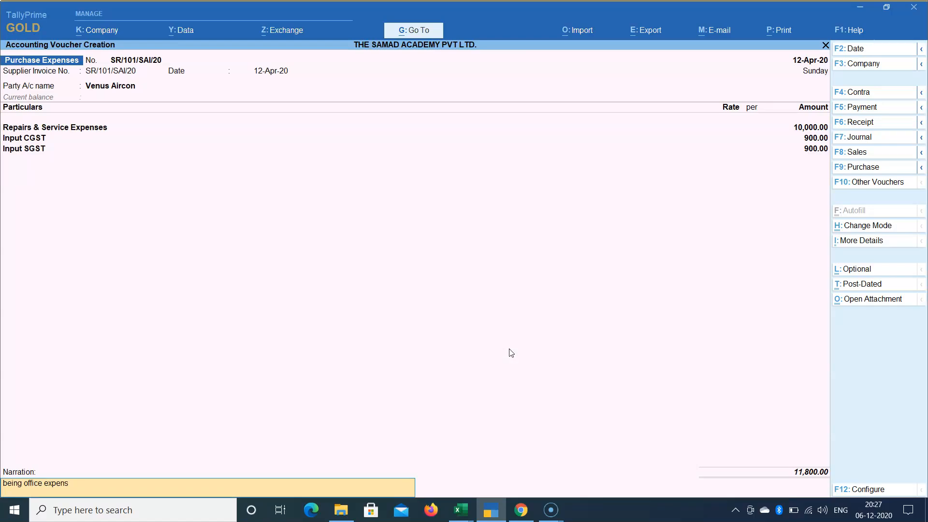
pyautogui.write('es for air conditenr charges')
pyautogui.press('Return')
pyautogui.press('y')
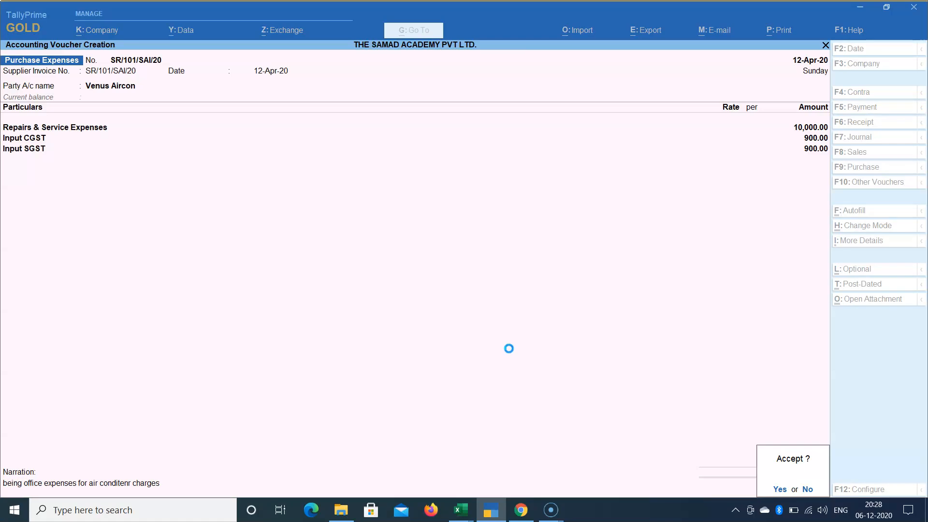